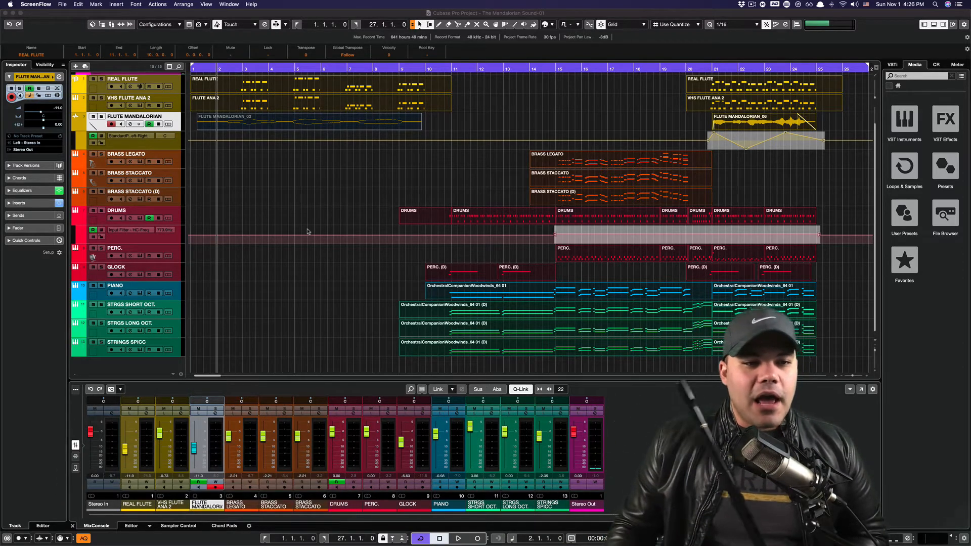
# - Open the ANA 2 instrument of the VHS FLUTE ANA 2 track for viewing and close it again
pyautogui.click(163, 110)
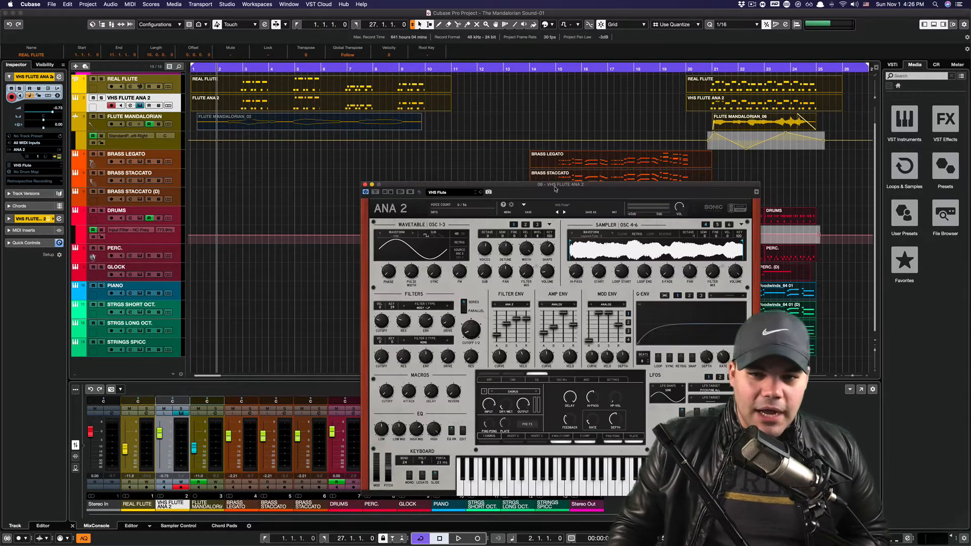
pyautogui.moveTo(555, 189); pyautogui.dragTo(407, 99)
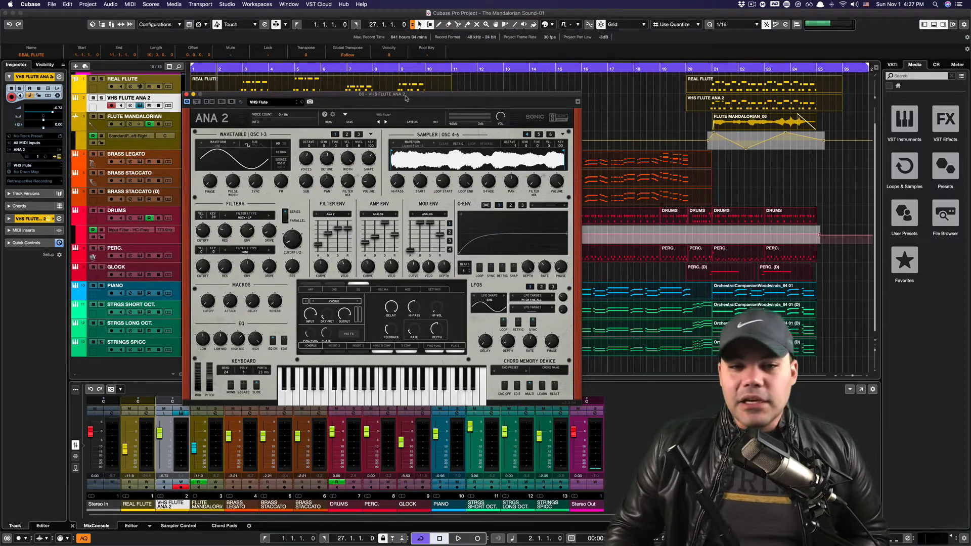
pyautogui.moveTo(406, 98); pyautogui.dragTo(415, 105)
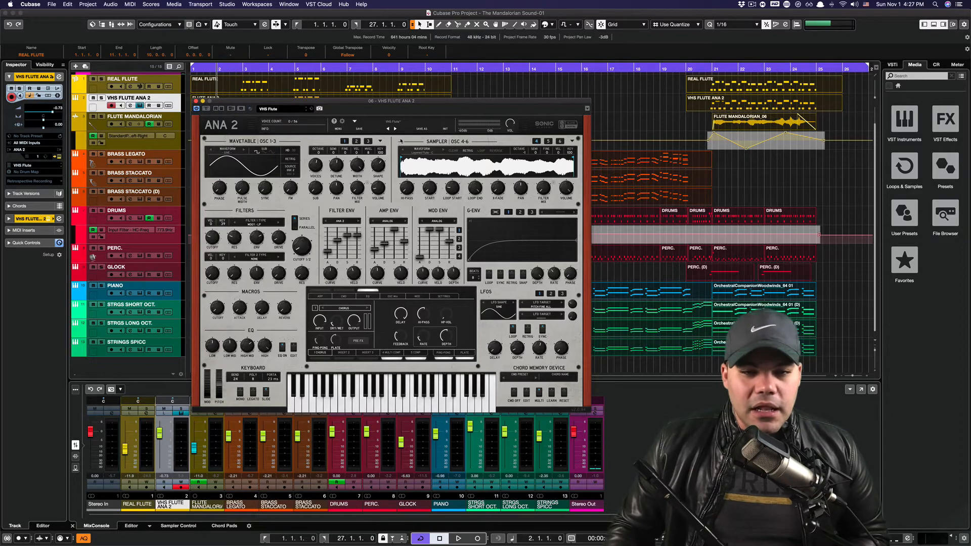
pyautogui.moveTo(434, 100); pyautogui.dragTo(442, 117)
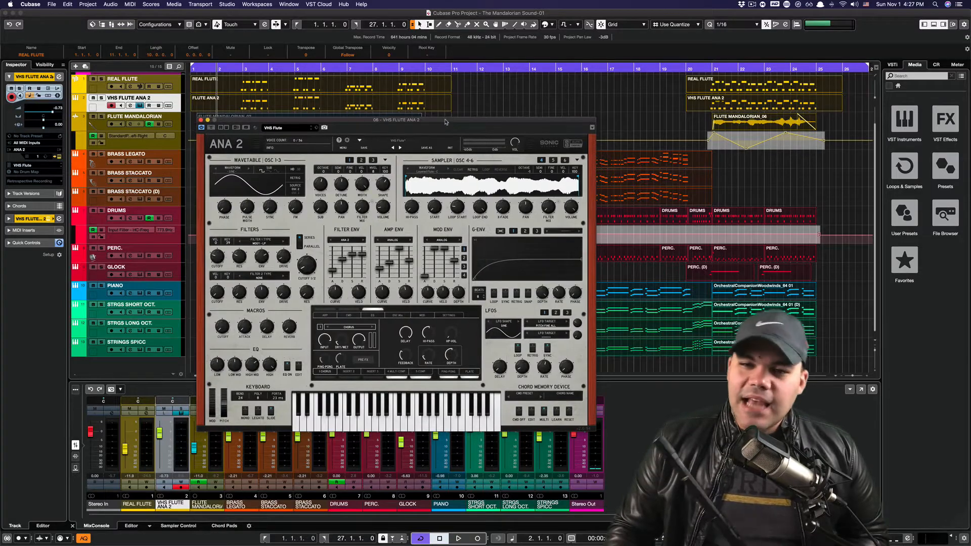
pyautogui.click(201, 120)
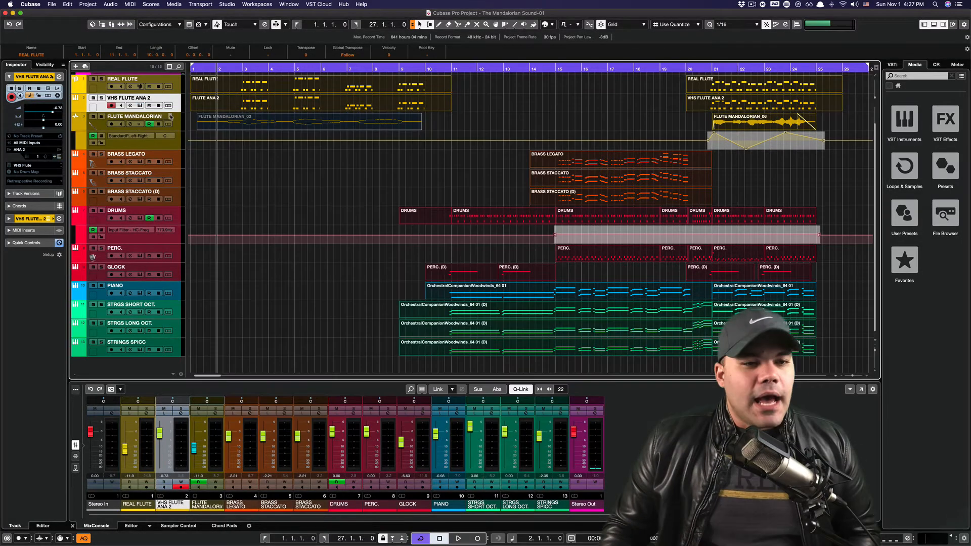
# - Solo the FLUTE MANDALORIAN track and unmute its FLUTE MANDALORIAN_02 event with the Mute tool
pyautogui.click(179, 127)
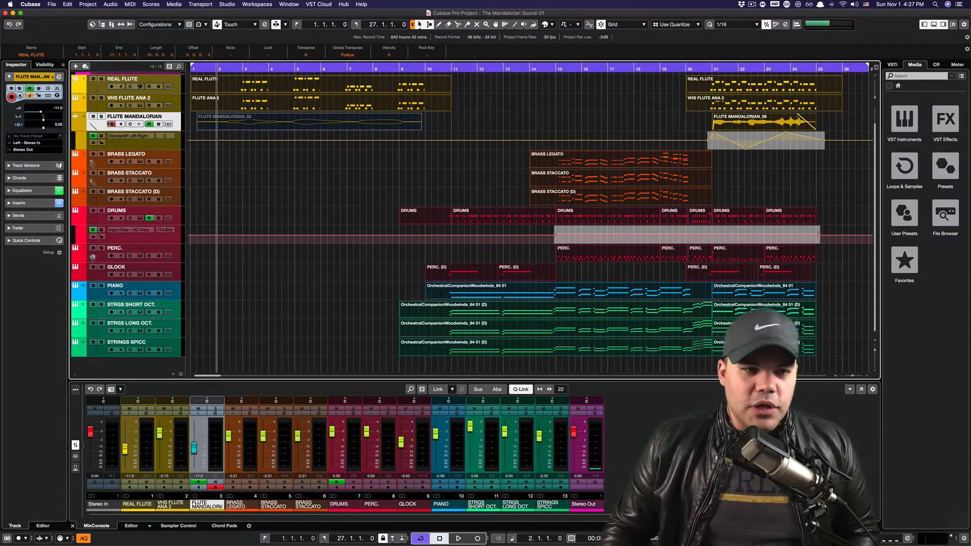
pyautogui.click(101, 117)
pyautogui.click(237, 120)
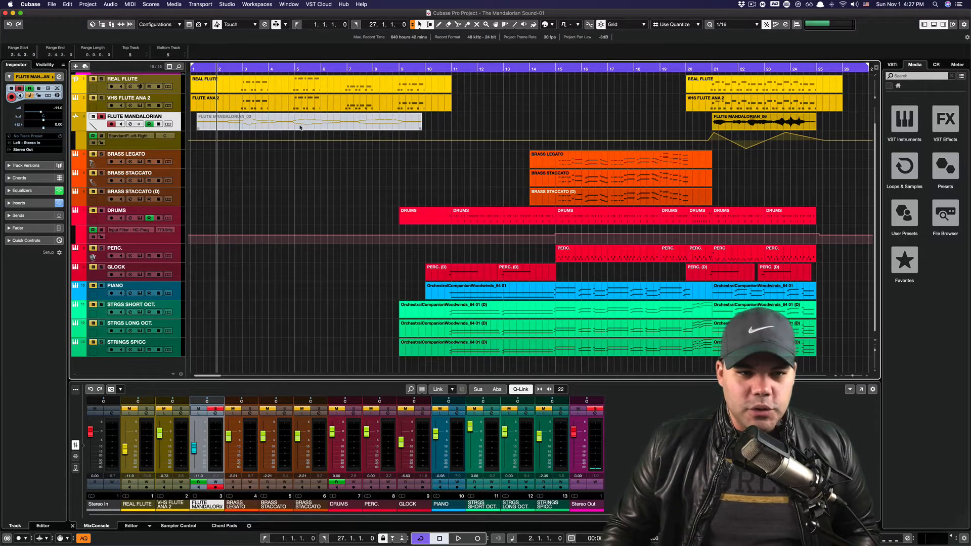
pyautogui.click(300, 127)
pyautogui.rightClick(309, 127)
pyautogui.moveTo(334, 133)
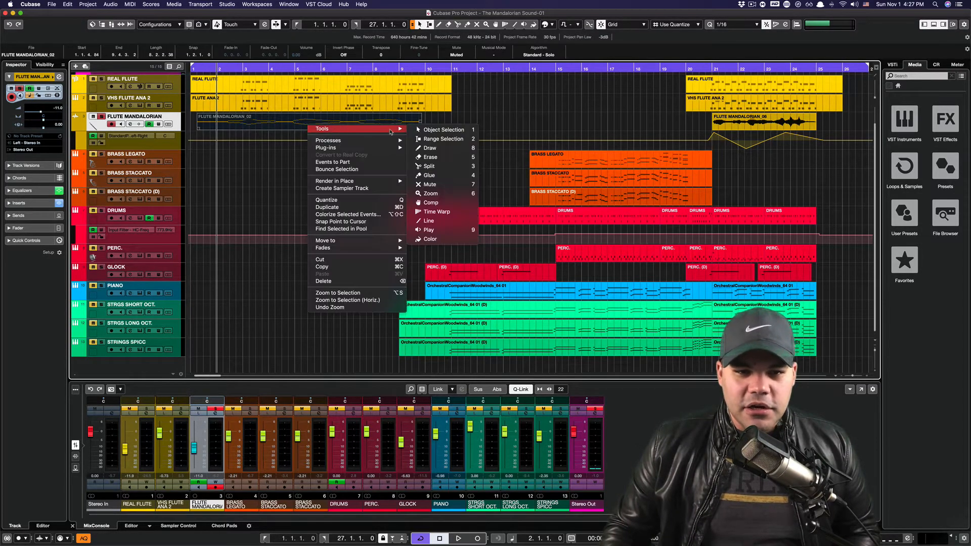
pyautogui.click(429, 184)
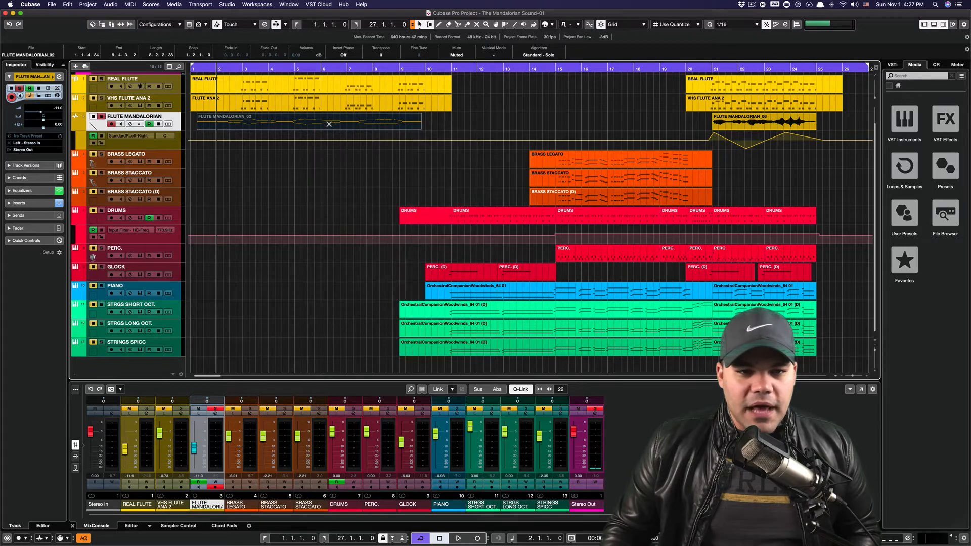
pyautogui.click(338, 119)
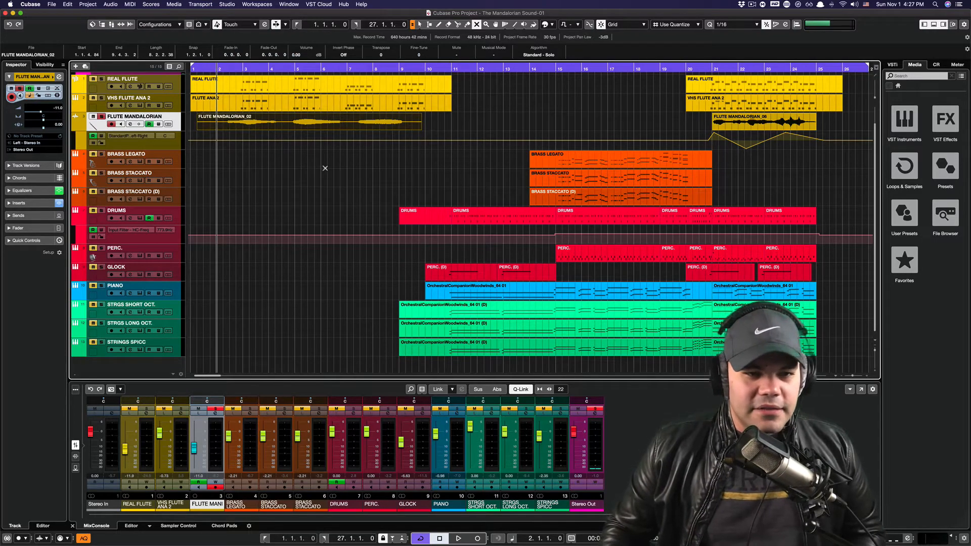
# - Play back the soloed FLUTE MANDALORIAN recording while examining its channel equalizer and inserts
pyautogui.press('space')
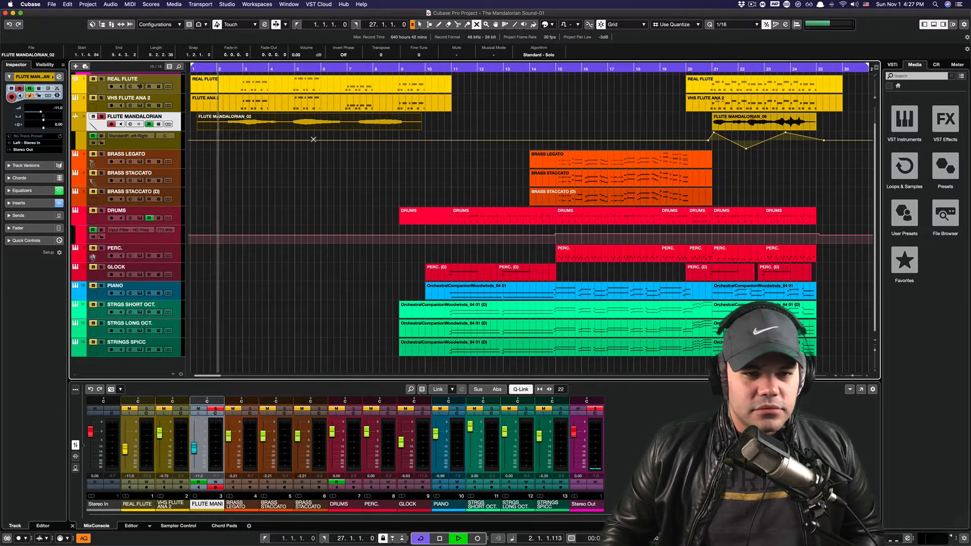
pyautogui.click(131, 124)
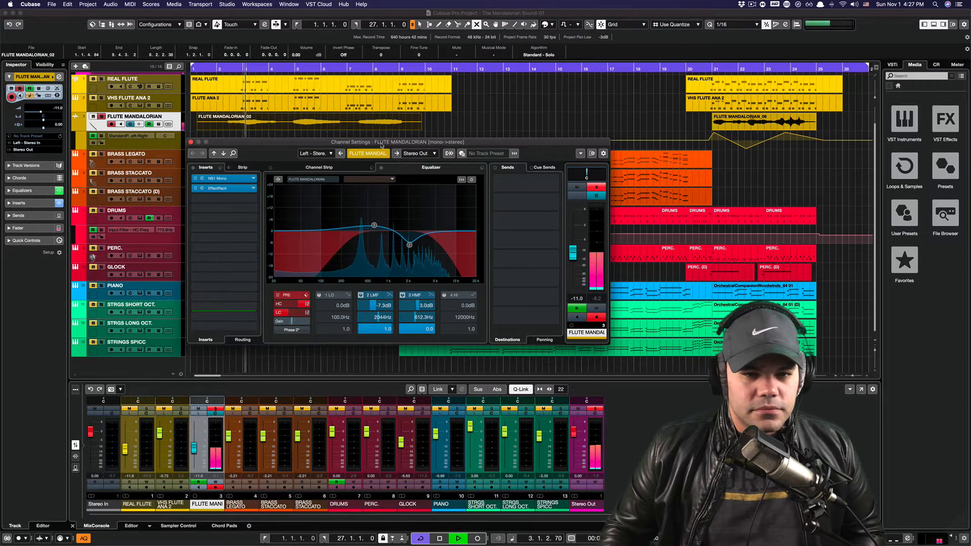
pyautogui.moveTo(380, 145); pyautogui.dragTo(386, 146)
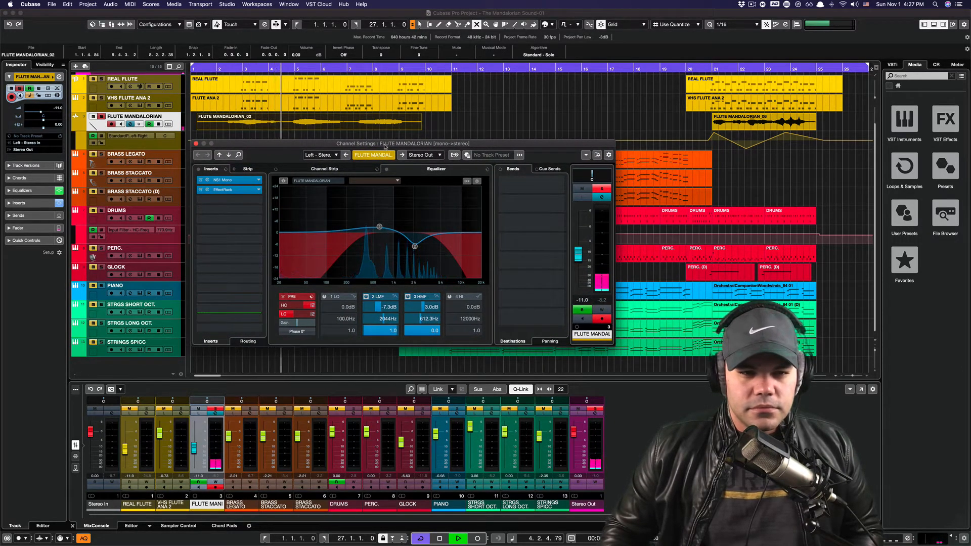
pyautogui.moveTo(397, 147); pyautogui.dragTo(396, 146)
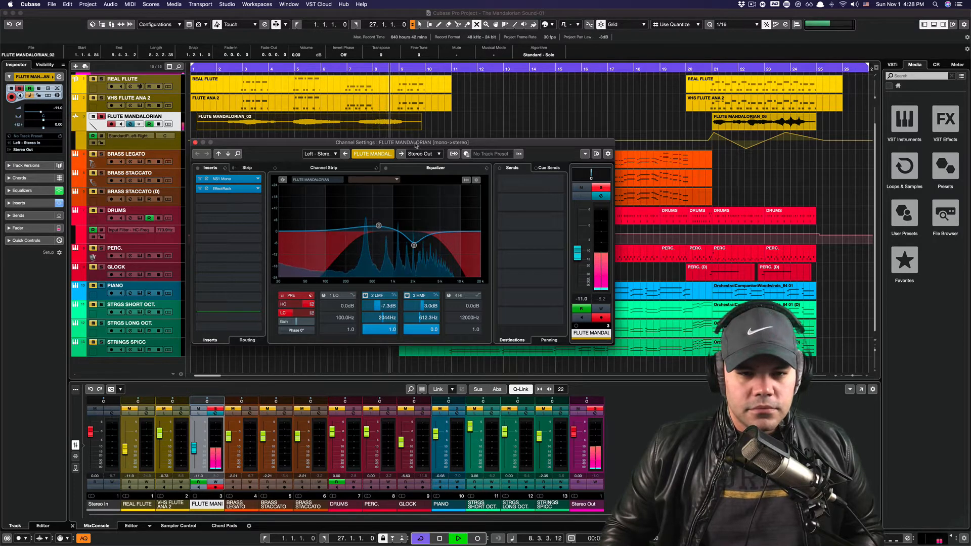
pyautogui.moveTo(381, 144); pyautogui.dragTo(377, 144)
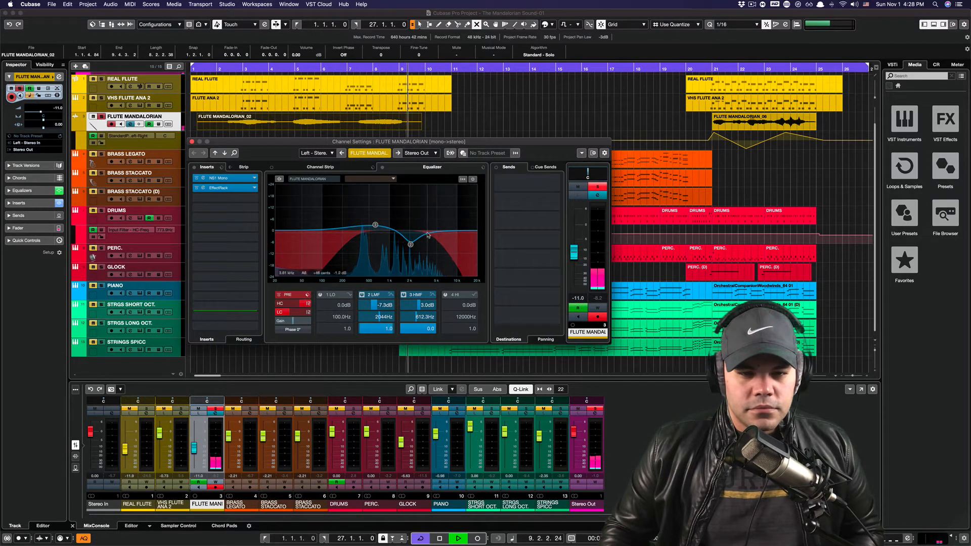
pyautogui.press('space')
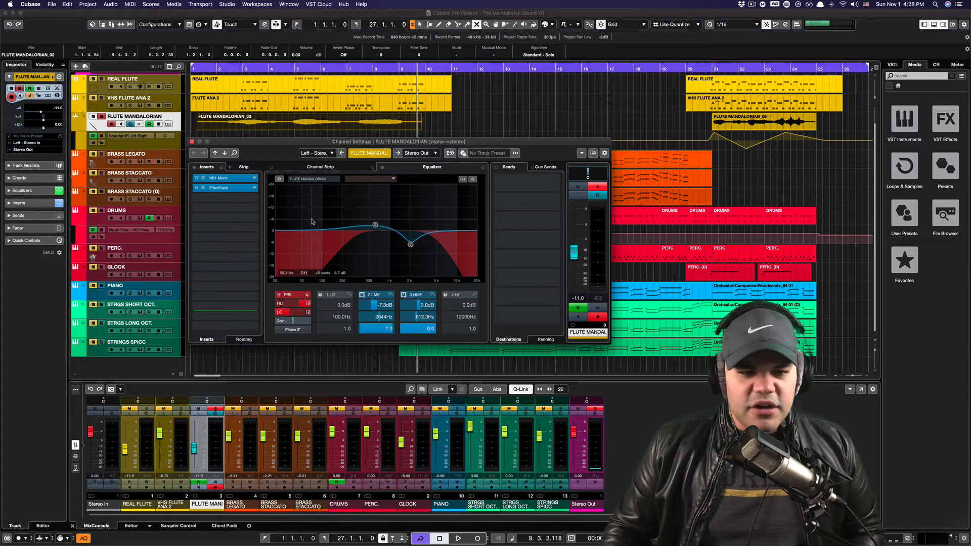
# - Examine the NS1 Mono noise suppressor and the EffectRack inserts on the FLUTE MANDALORIAN channel
pyautogui.click(203, 178)
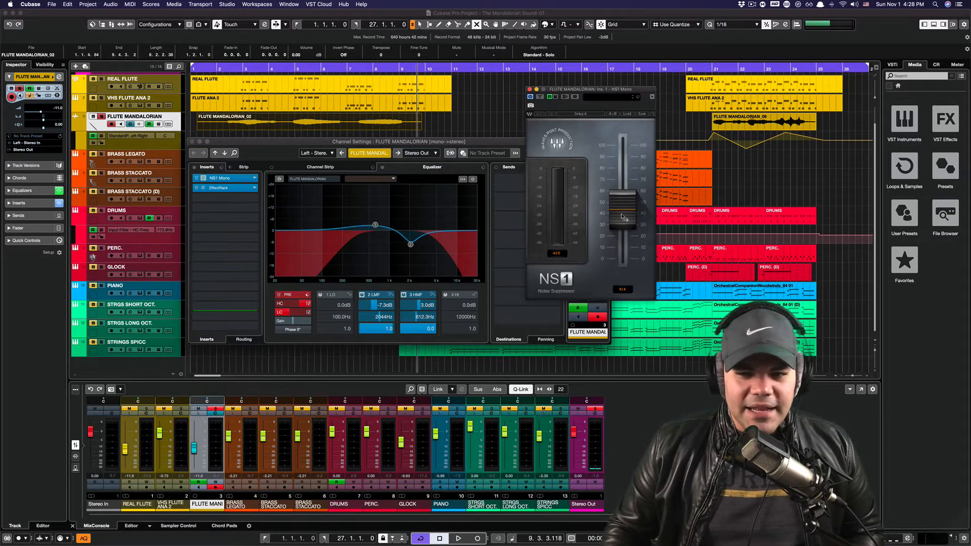
pyautogui.click(530, 89)
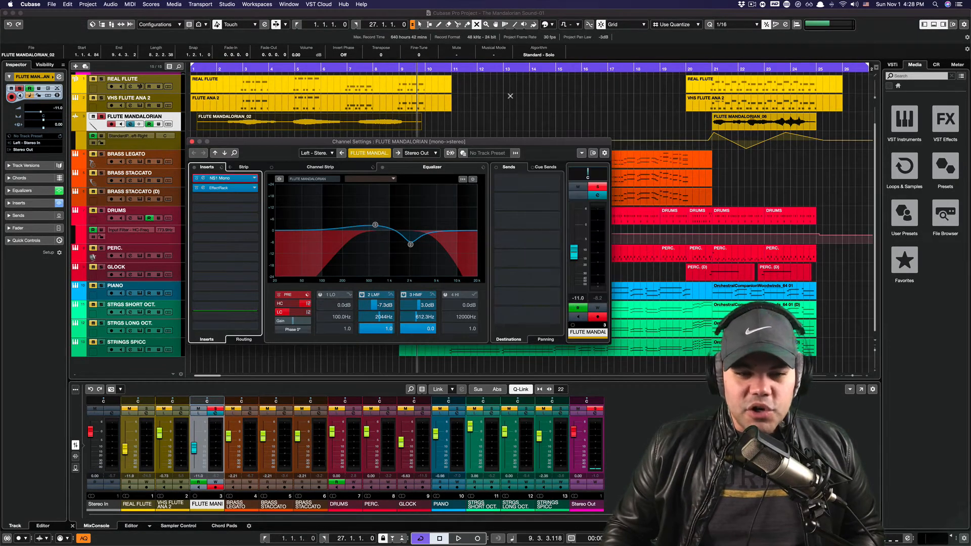
pyautogui.click(203, 188)
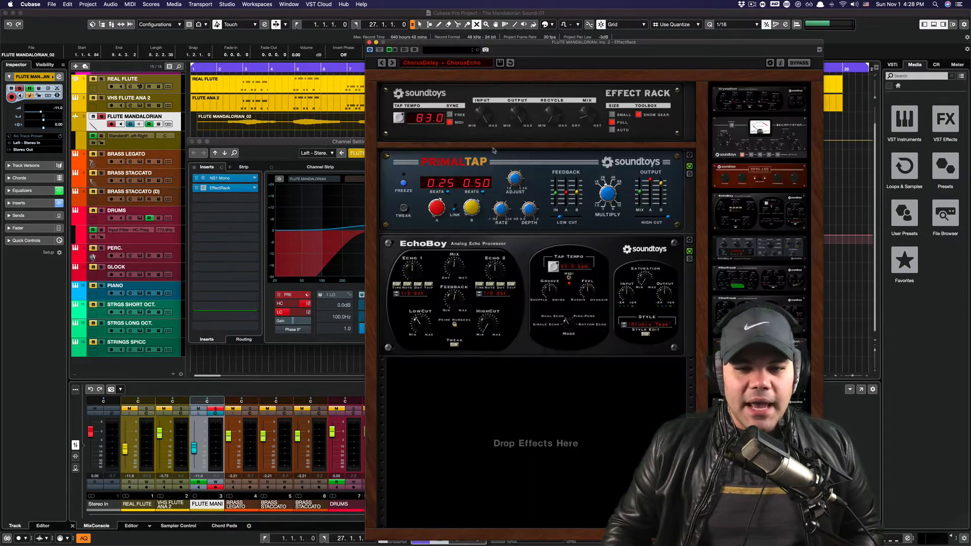
pyautogui.moveTo(532, 51); pyautogui.dragTo(484, 38)
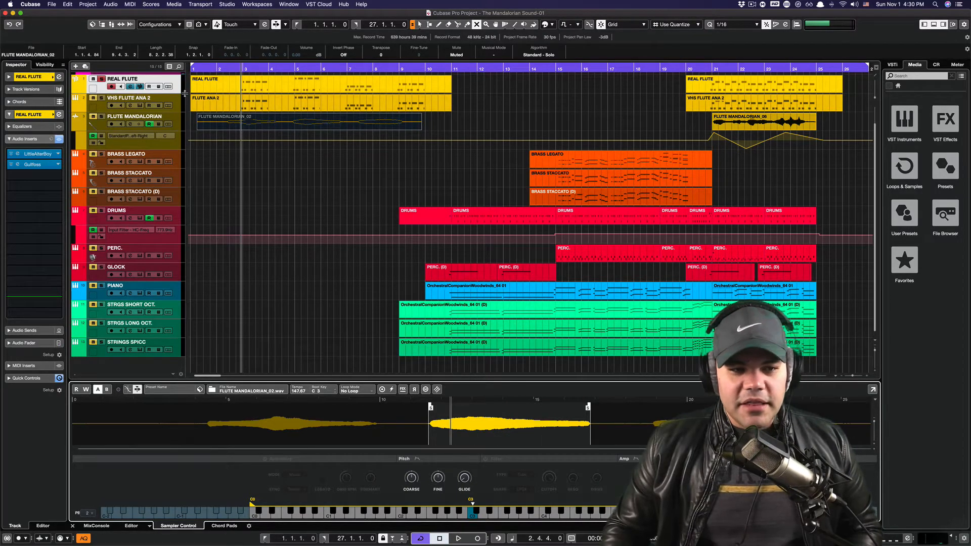
# - Play back the REAL FLUTE track and open the ANA 2 instrument of the VHS FLUTE ANA 2 track
pyautogui.press('space')
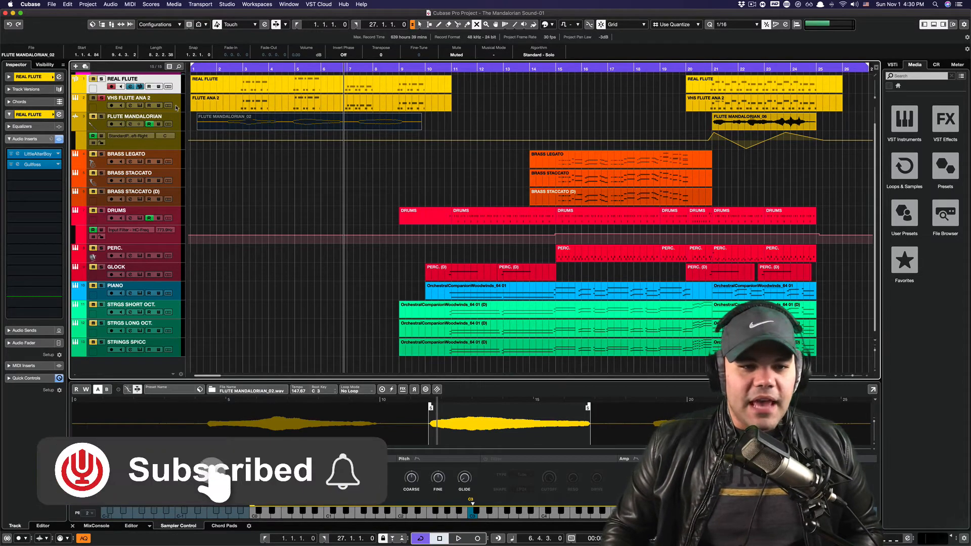
pyautogui.click(172, 102)
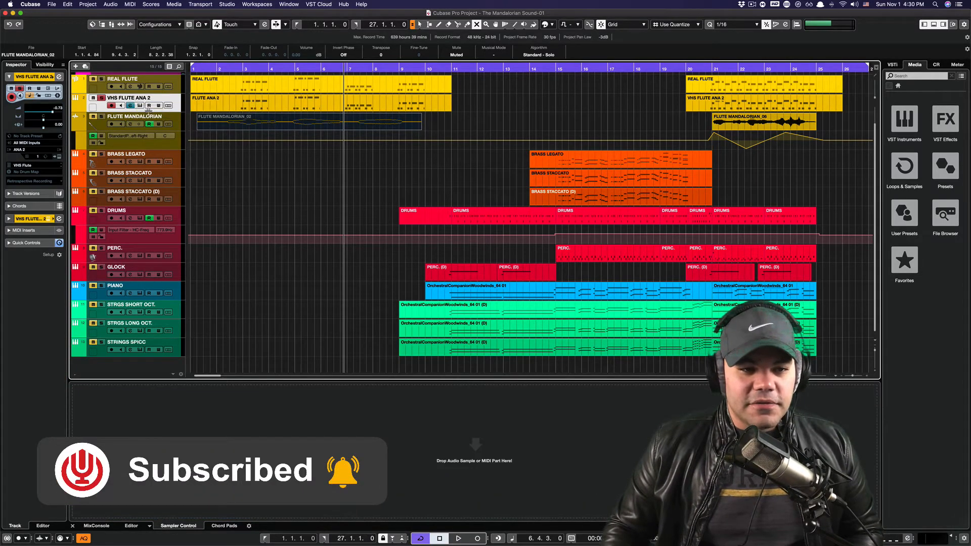
pyautogui.click(139, 105)
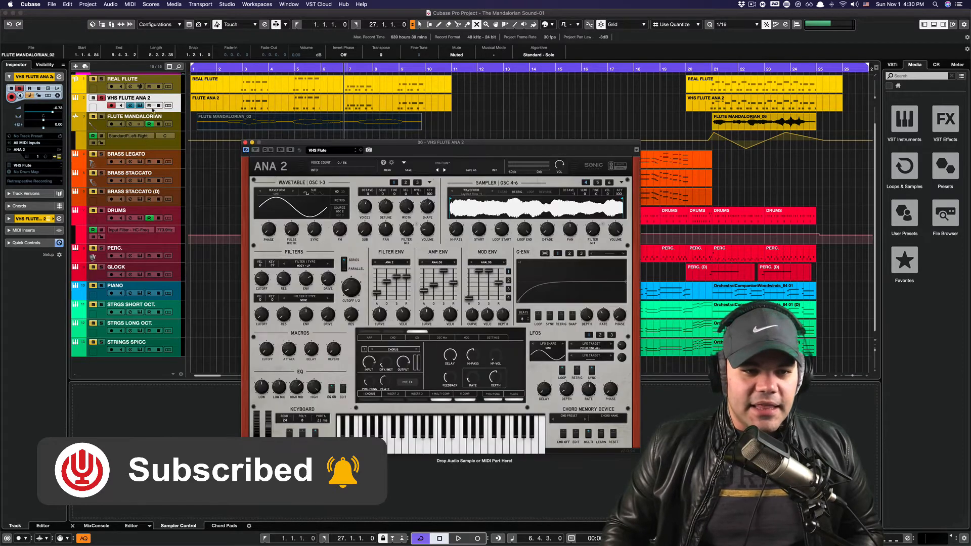
pyautogui.moveTo(251, 145); pyautogui.dragTo(227, 144)
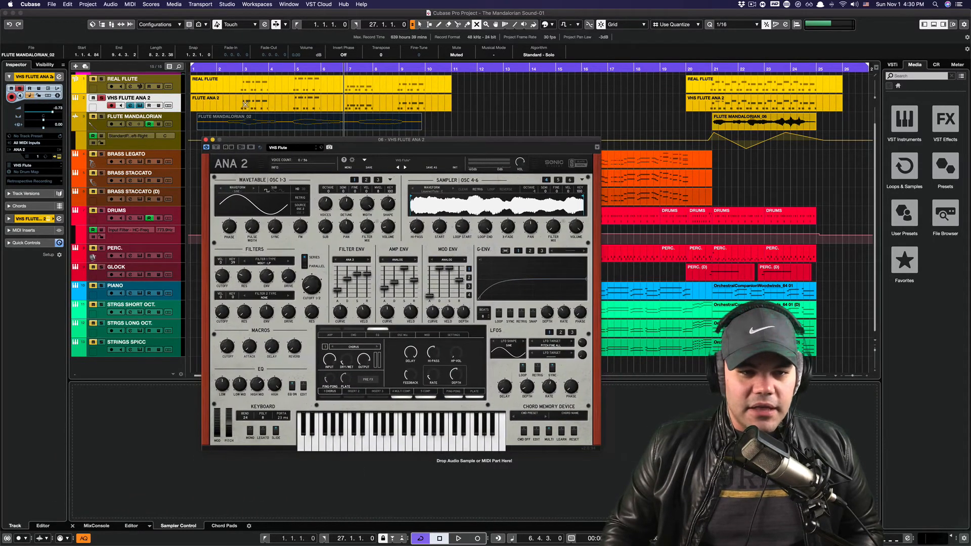
# - Play the soloed VHS FLUTE ANA 2 part twice, starting just before bar 3
pyautogui.click(238, 68)
pyautogui.press('space')
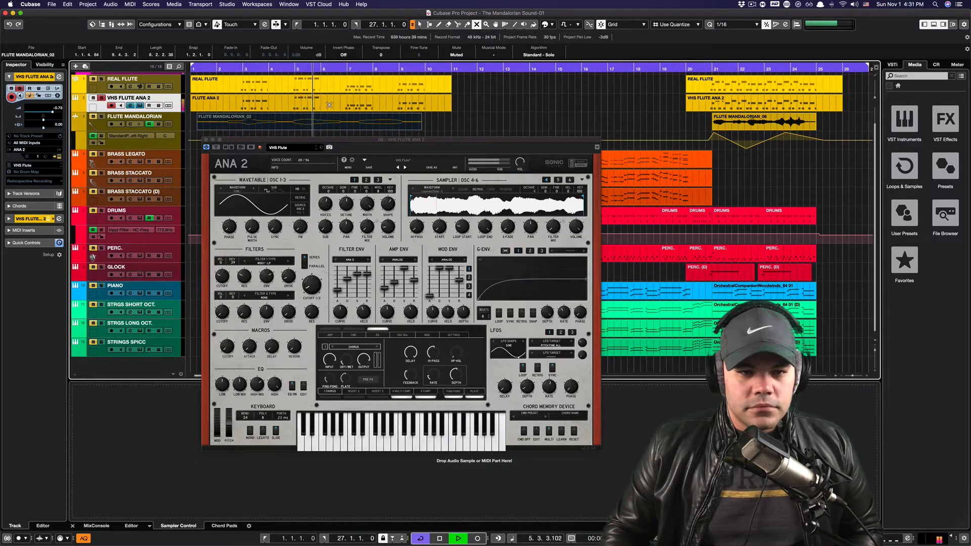
pyautogui.press('space')
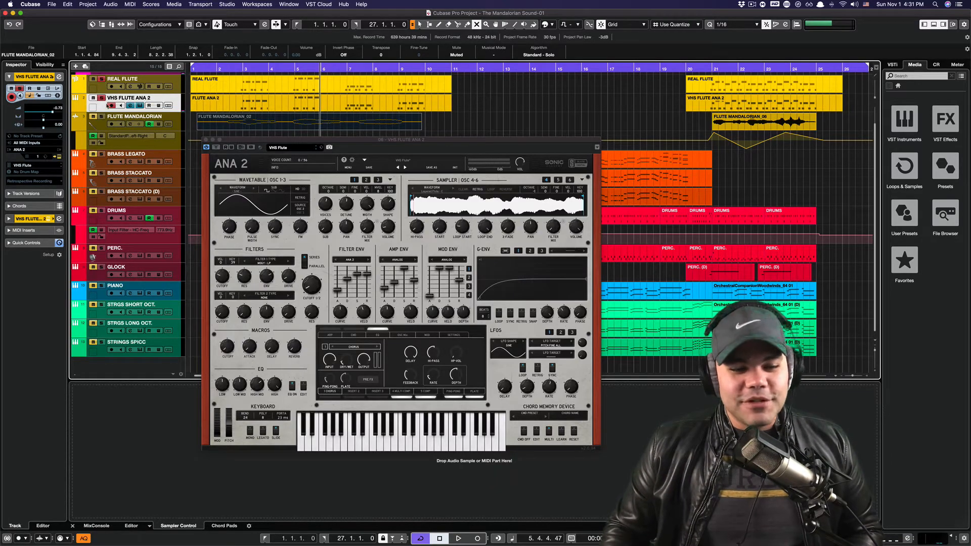
pyautogui.moveTo(409, 143); pyautogui.dragTo(373, 142)
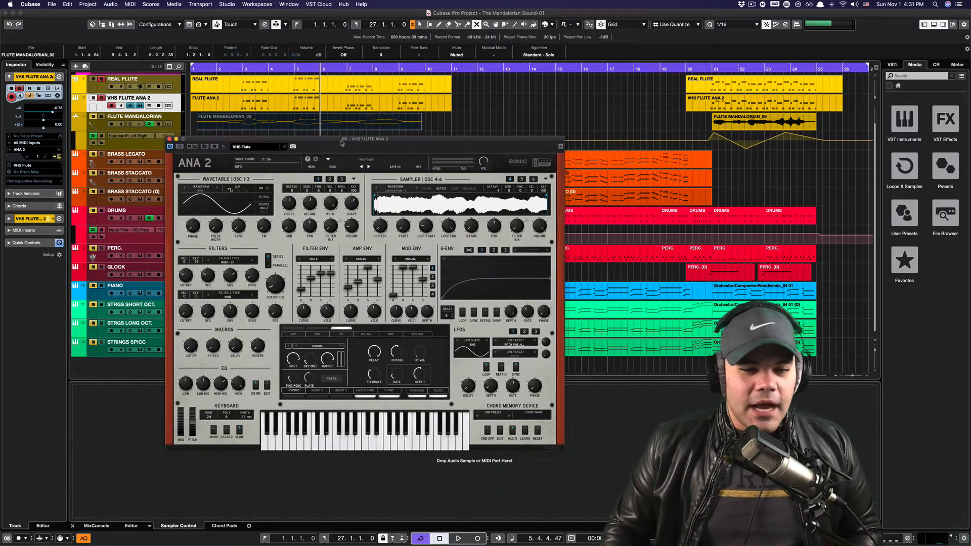
pyautogui.click(237, 67)
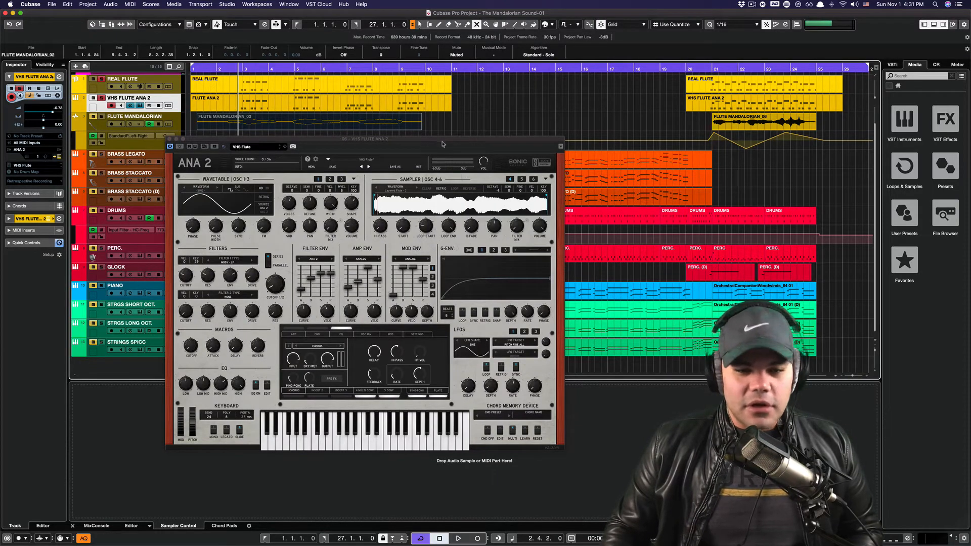
pyautogui.moveTo(438, 142); pyautogui.dragTo(401, 162)
pyautogui.press('space')
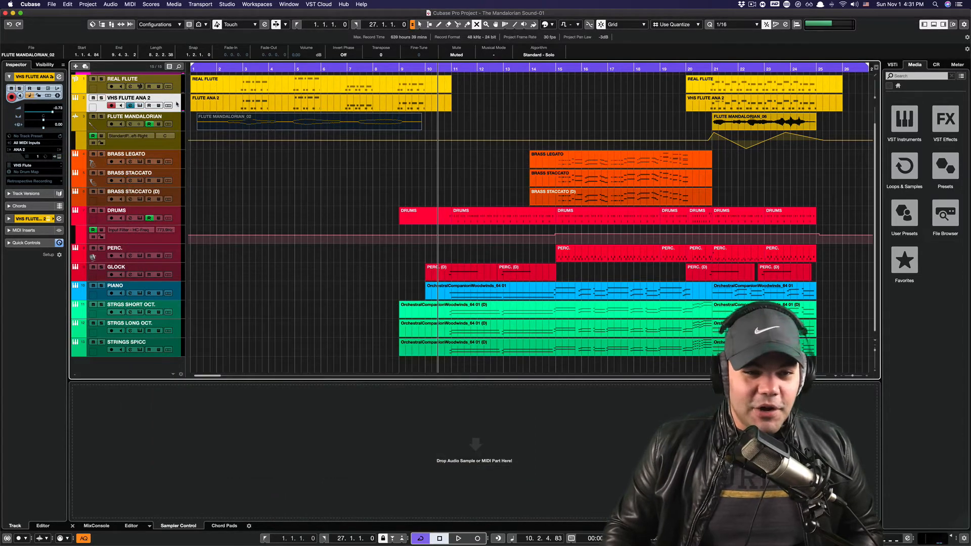
# - Examine the kHs Pitch Shifter in the audio inserts of the VHS FLUTE ANA 2 track and close it
pyautogui.click(9, 219)
pyautogui.click(22, 127)
pyautogui.click(31, 151)
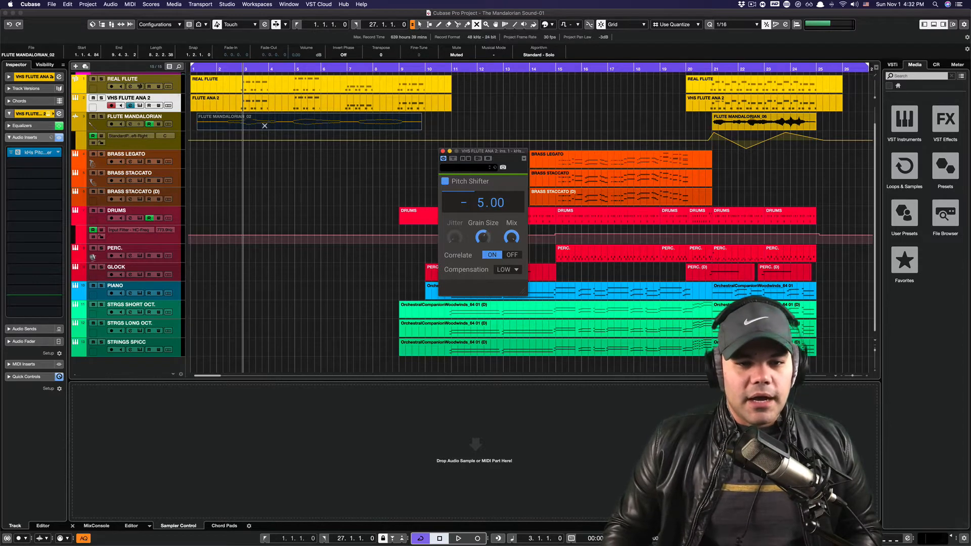
pyautogui.click(443, 152)
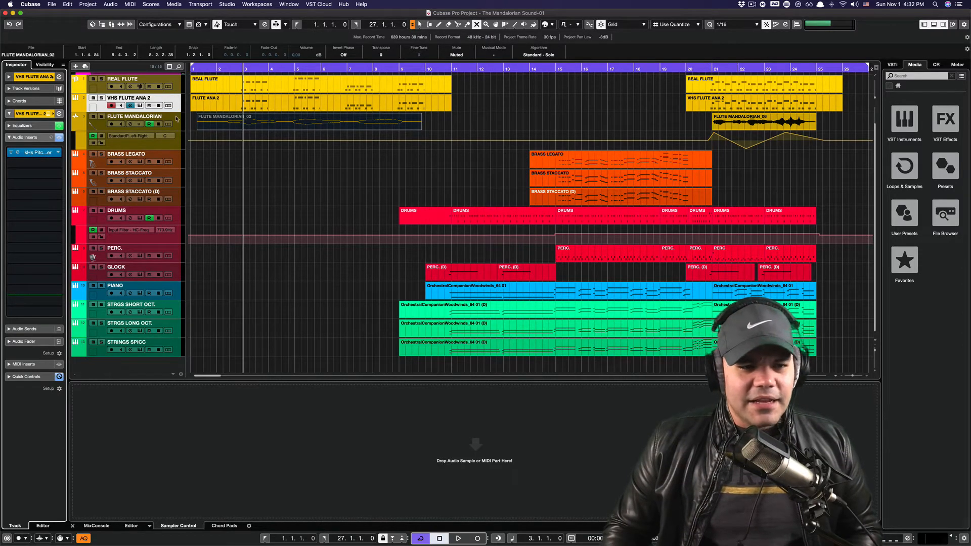
# - Check the equalizer in the VHS FLUTE ANA 2 channel settings and reopen the track's ANA 2 instrument
pyautogui.click(131, 106)
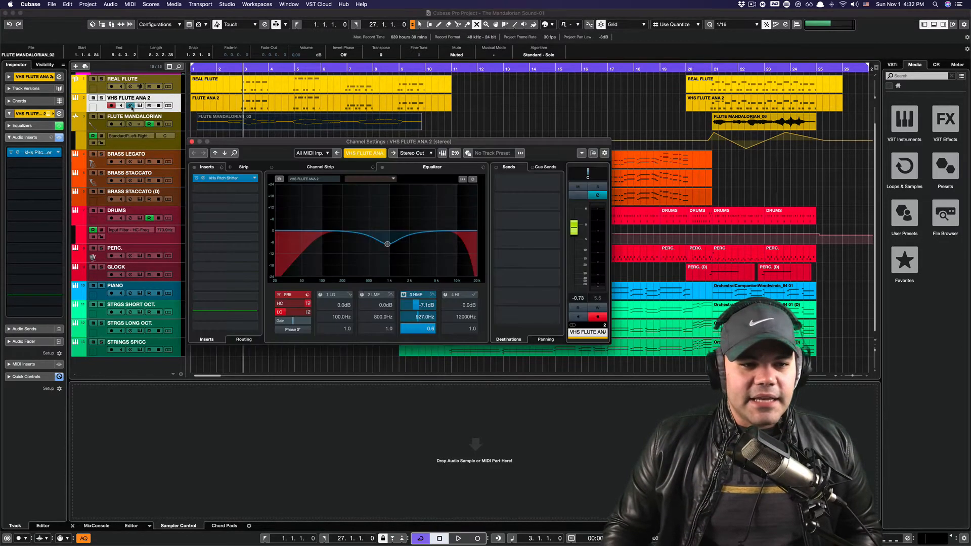
pyautogui.click(141, 106)
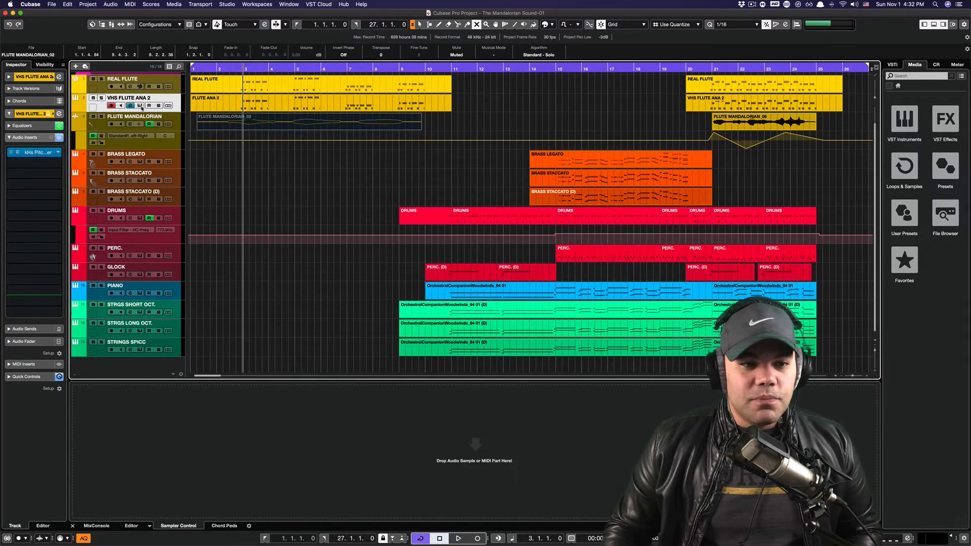
pyautogui.click(140, 106)
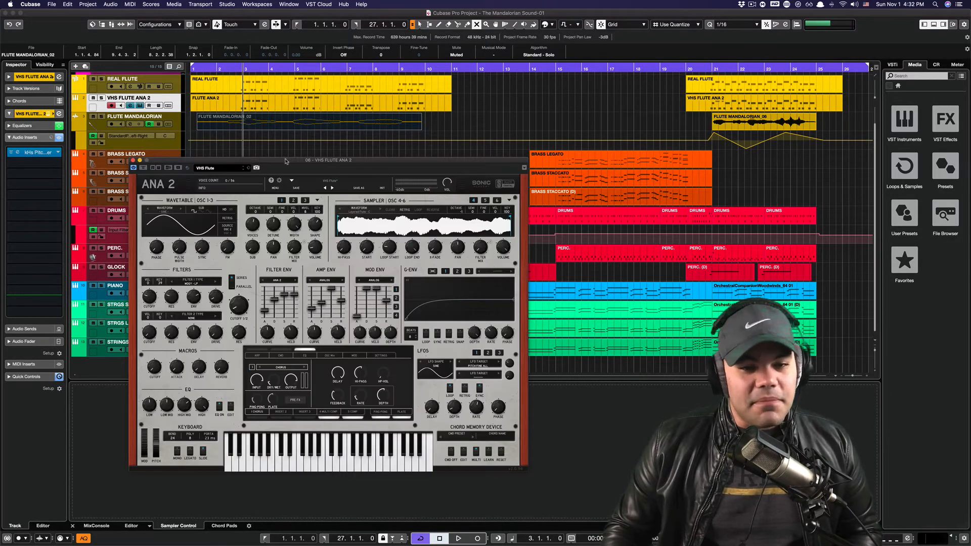
pyautogui.moveTo(286, 162); pyautogui.dragTo(292, 109)
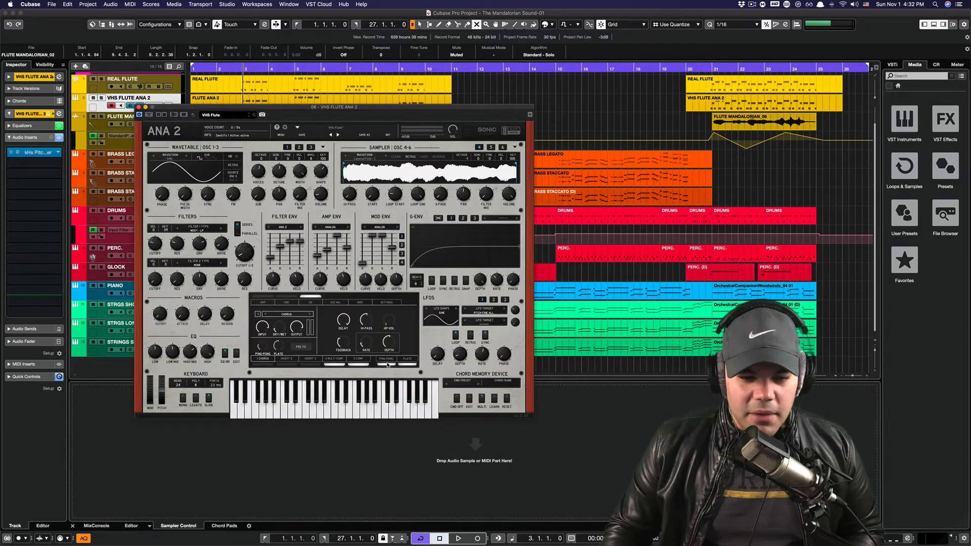
# - Show the Ping-Pong delay effect settings in the ANA 2 instrument of the VHS FLUTE ANA 2 track
pyautogui.click(386, 360)
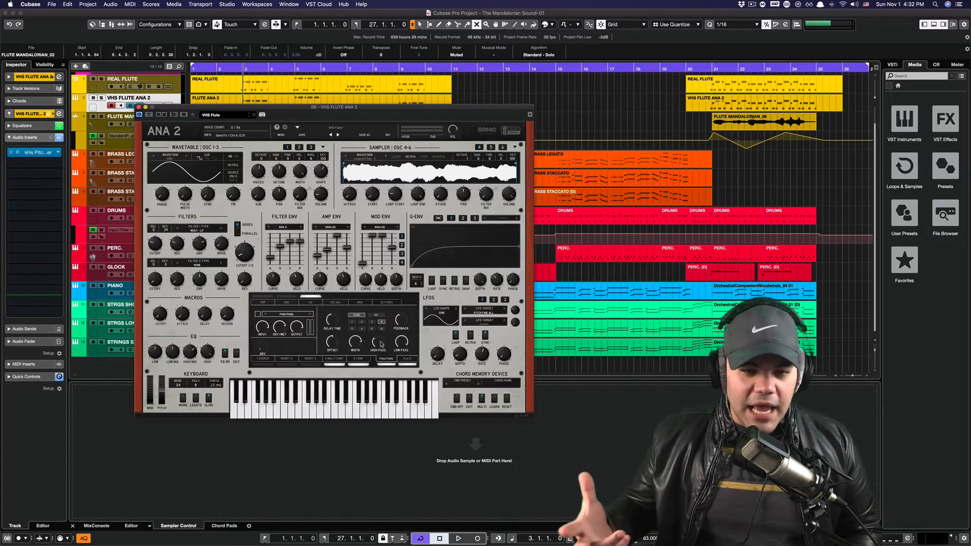
pyautogui.moveTo(334, 323)
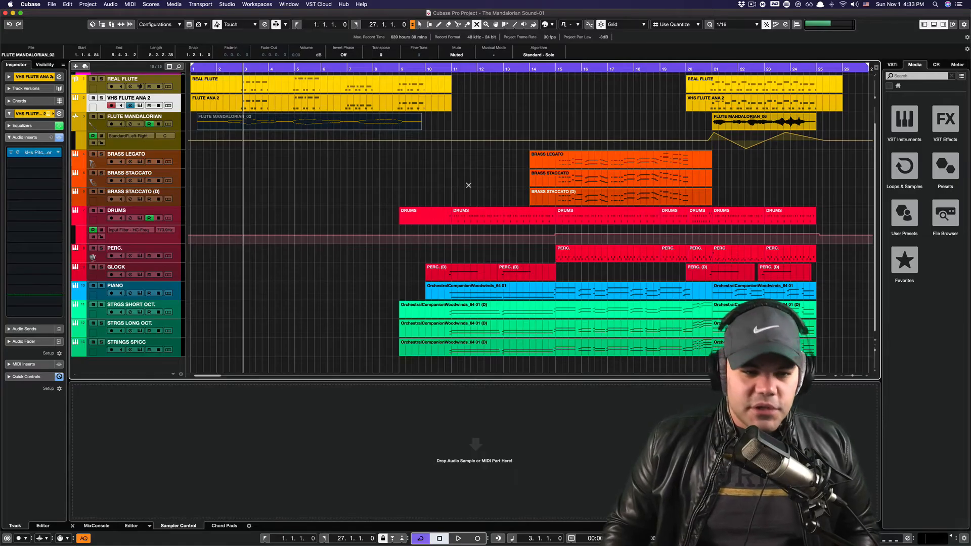
# - Solo the DRUMS track, show its channel settings and Groove Agent SE instrument, and start playback from bar 10
pyautogui.hscroll(5, 468, 185)
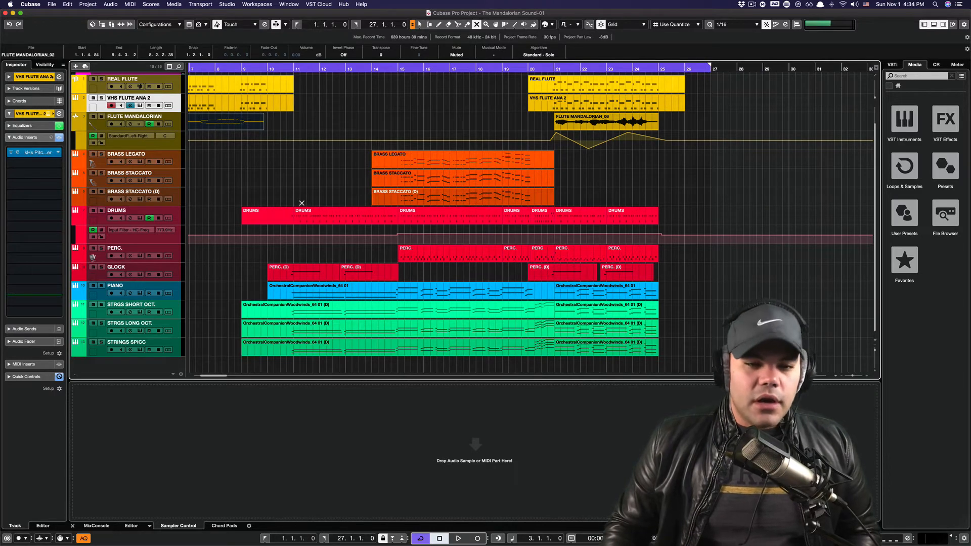
pyautogui.click(179, 222)
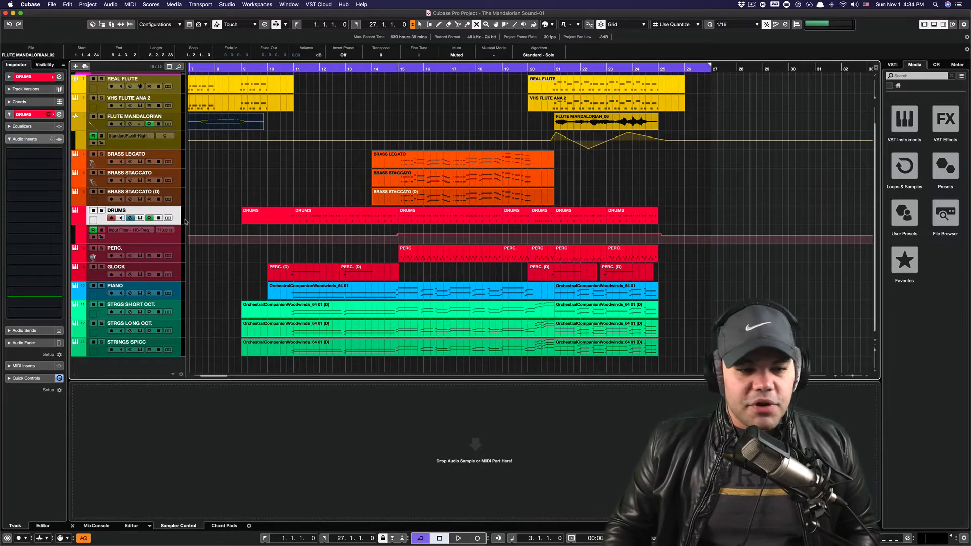
pyautogui.click(101, 211)
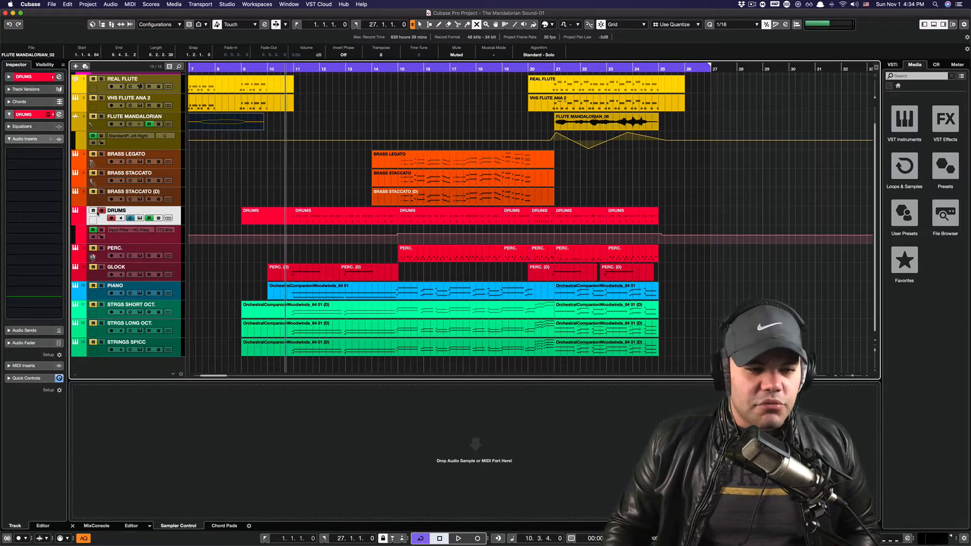
pyautogui.click(130, 218)
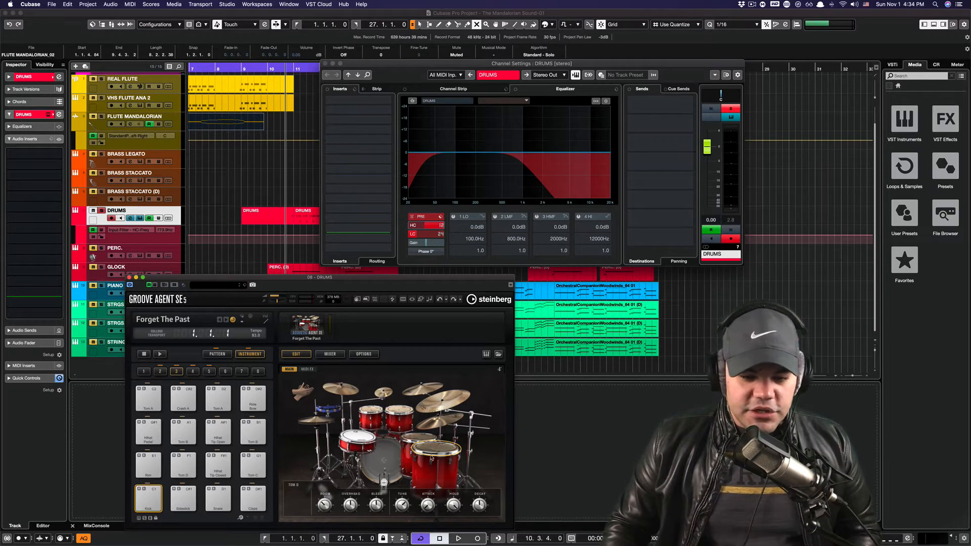
pyautogui.click(452, 268)
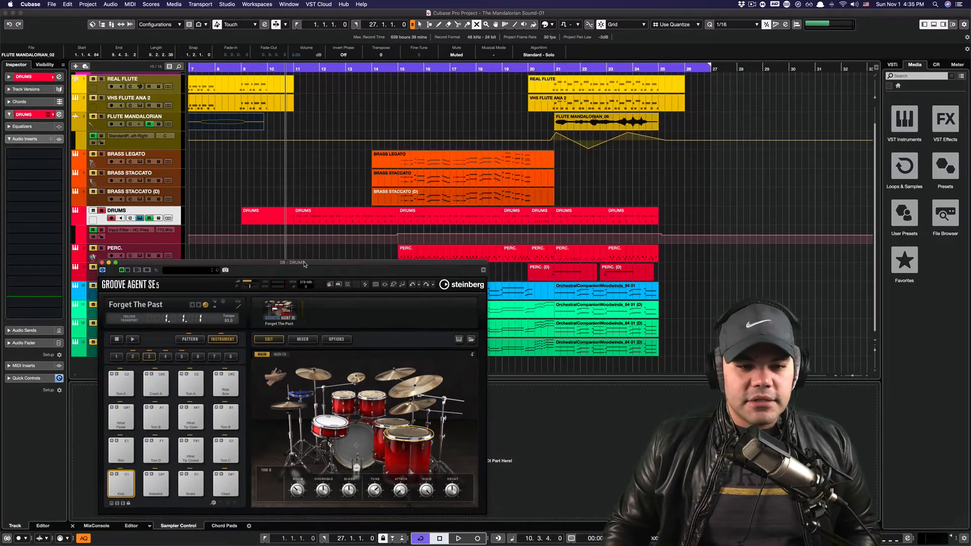
pyautogui.moveTo(352, 286); pyautogui.dragTo(326, 269)
pyautogui.press('space')
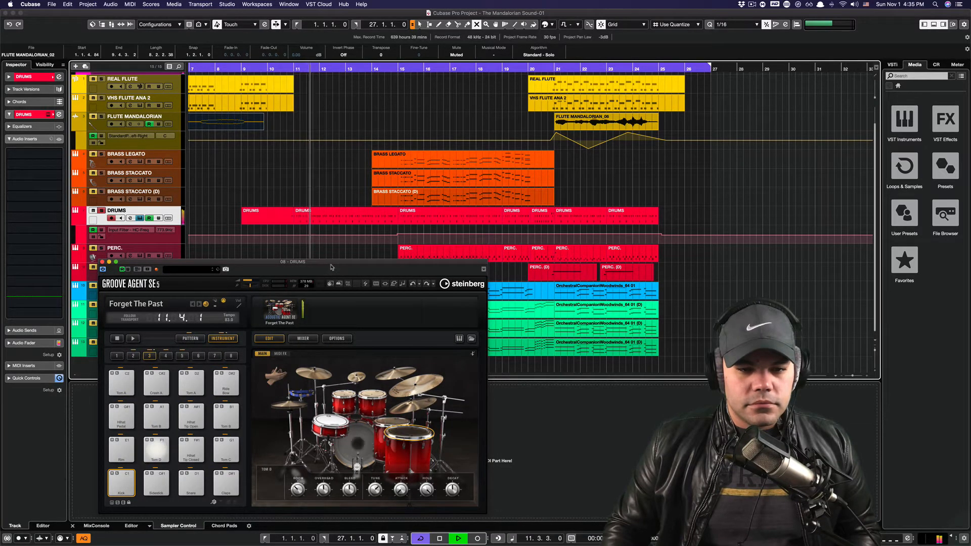
# - Show the MixConsole below the project while the drums play, and close Groove Agent SE
pyautogui.moveTo(341, 259); pyautogui.dragTo(332, 97)
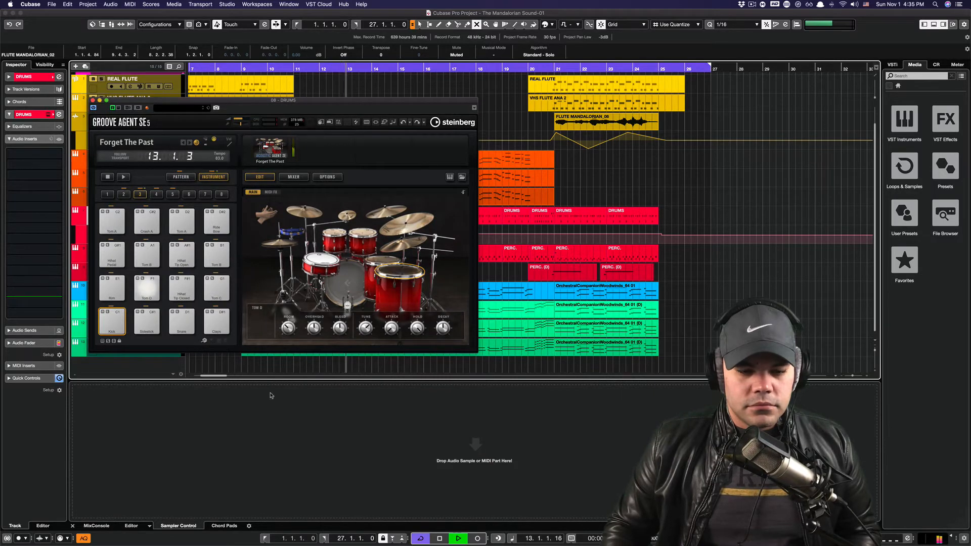
pyautogui.click(97, 526)
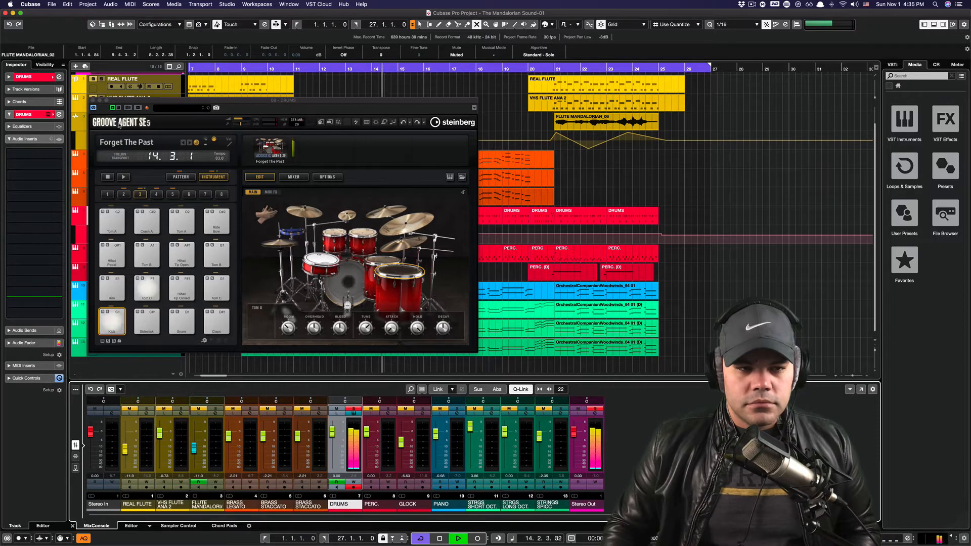
pyautogui.click(93, 100)
pyautogui.press('space')
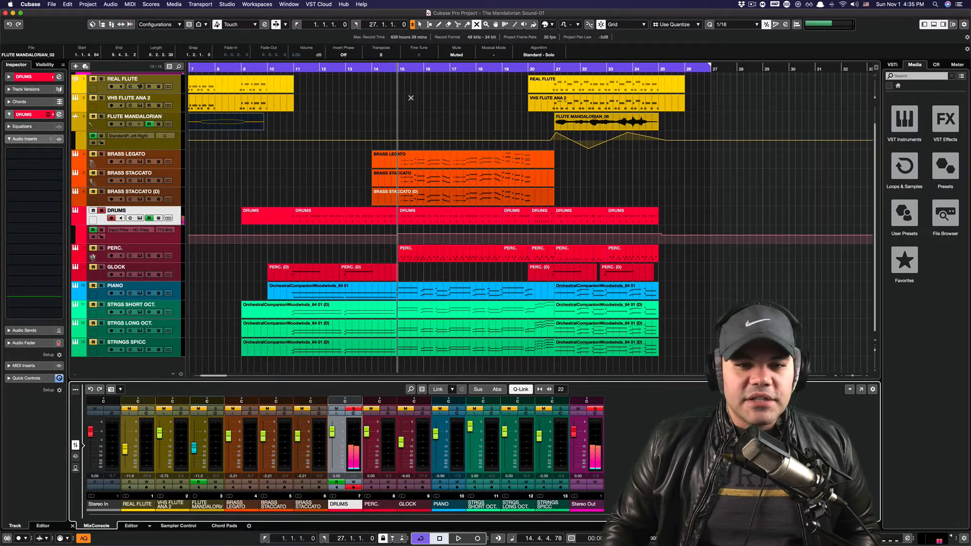
# - Examine the equalizer's high-cut filter in the DRUMS channel settings while playing across bar 15, and close the window
pyautogui.moveTo(393, 70); pyautogui.dragTo(394, 120)
pyautogui.moveTo(876, 351); pyautogui.dragTo(876, 356)
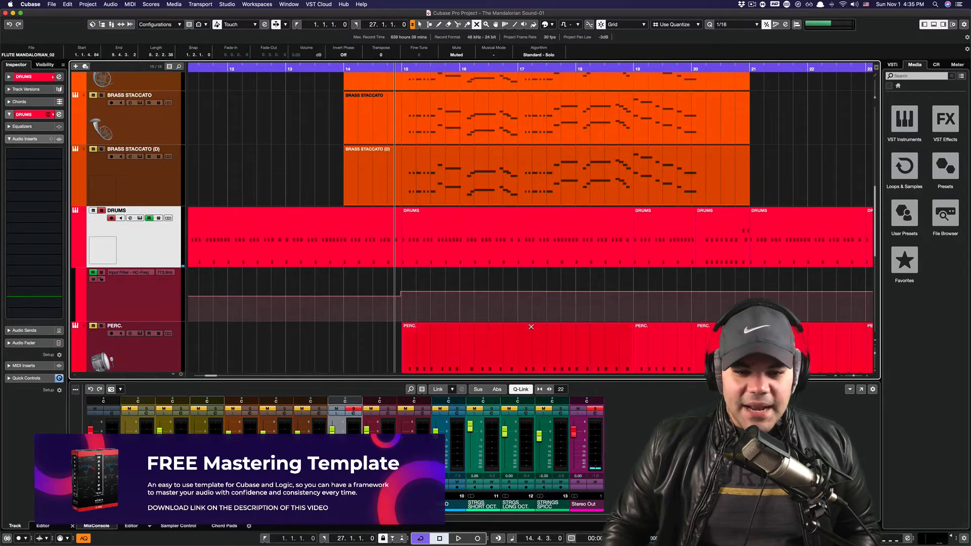
pyautogui.click(130, 218)
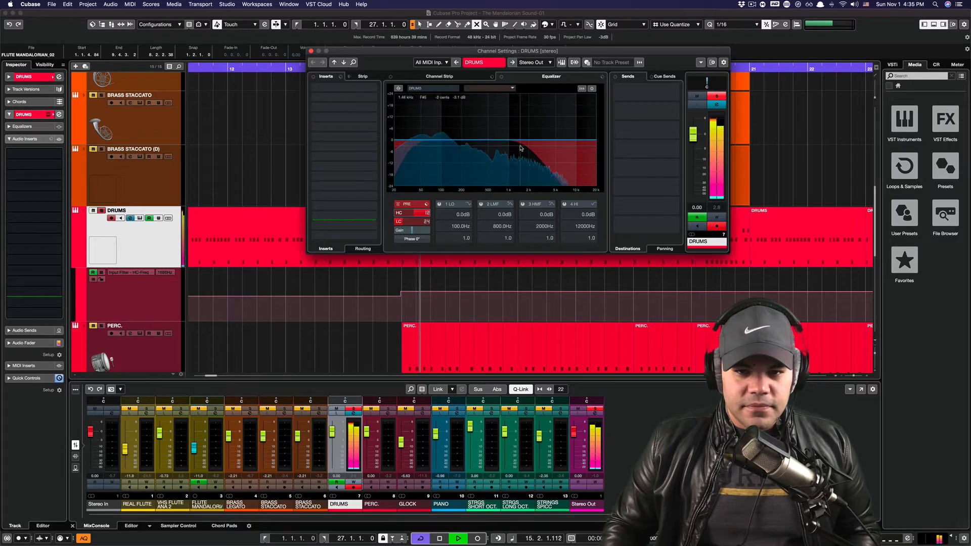
pyautogui.press('space')
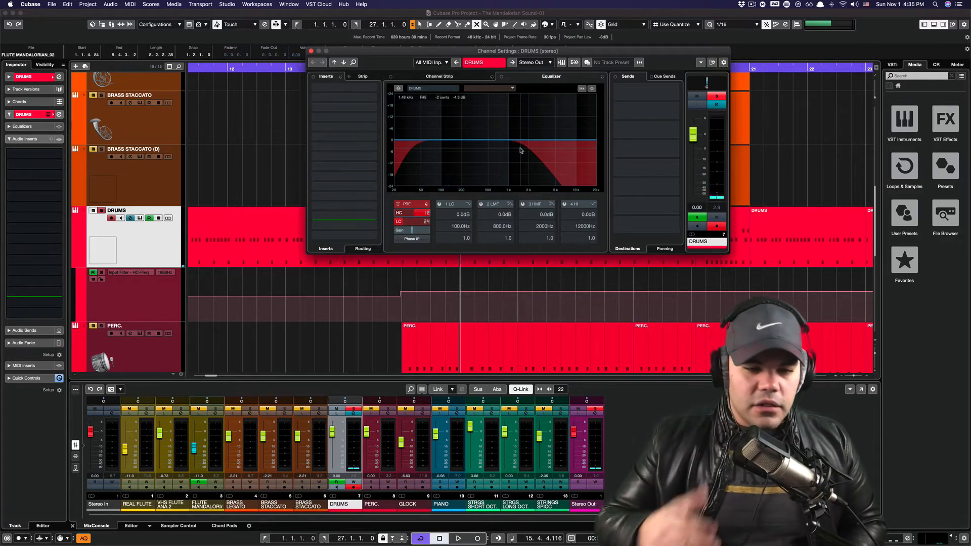
pyautogui.click(311, 51)
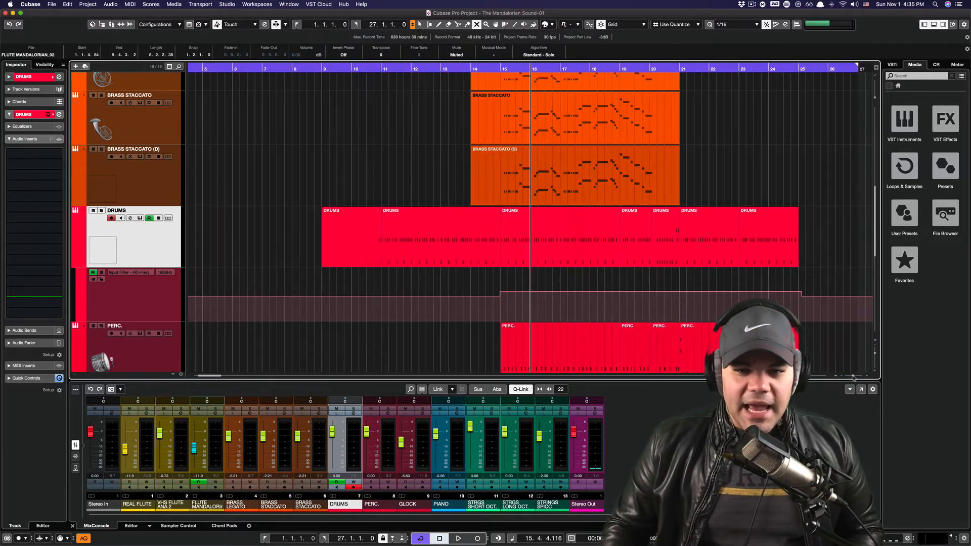
# - Play back the soloed BRASS LEGATO track, followed by the soloed BRASS STACCATO track
pyautogui.moveTo(854, 377); pyautogui.dragTo(852, 377)
pyautogui.scroll(4, 733, 217)
pyautogui.scroll(-3, 733, 217)
pyautogui.hscroll(2, 733, 217)
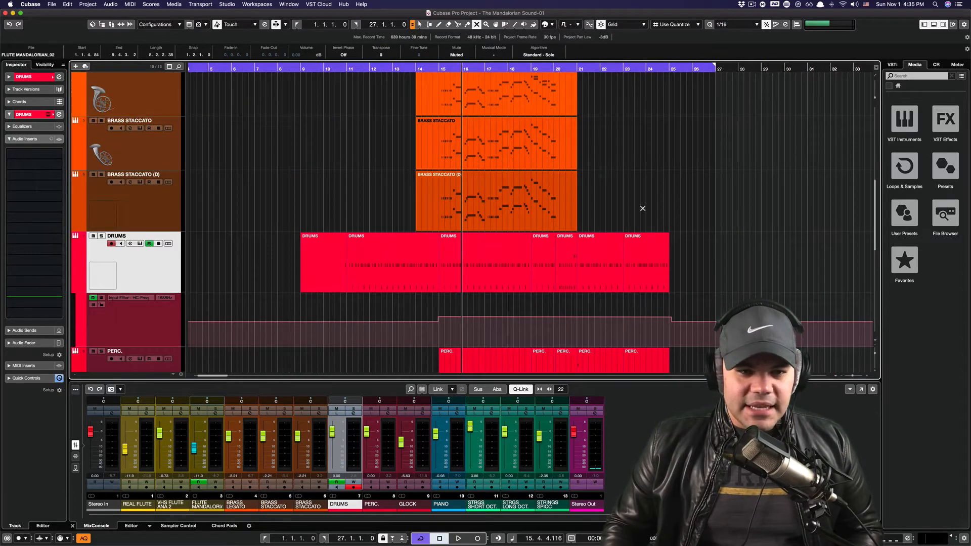
pyautogui.scroll(4, 628, 208)
pyautogui.click(158, 229)
pyautogui.press('space')
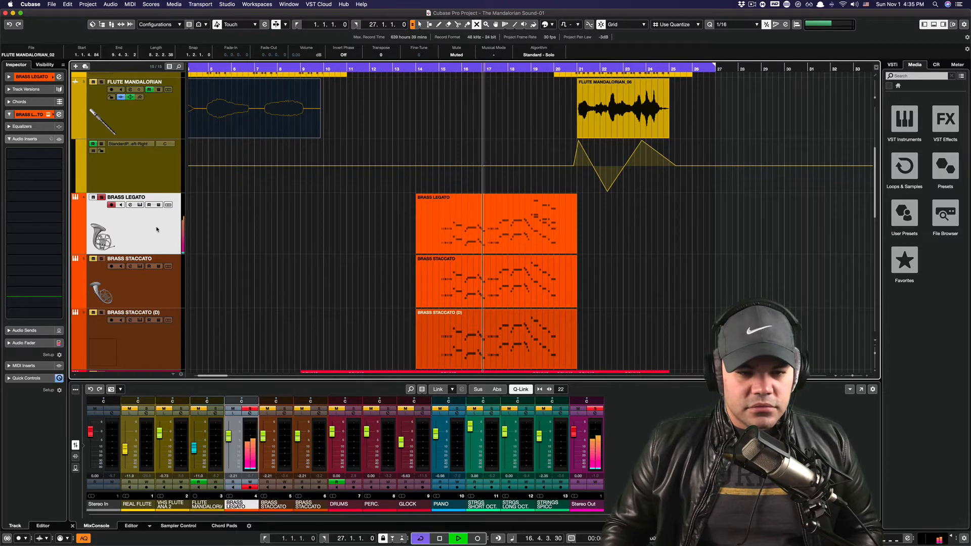
pyautogui.press('space')
pyautogui.scroll(-5, 161, 270)
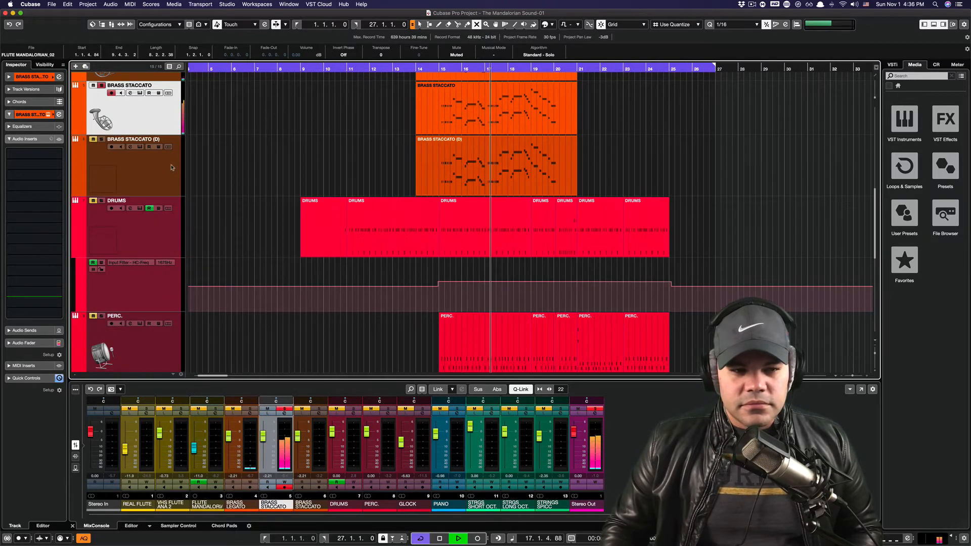
pyautogui.press('space')
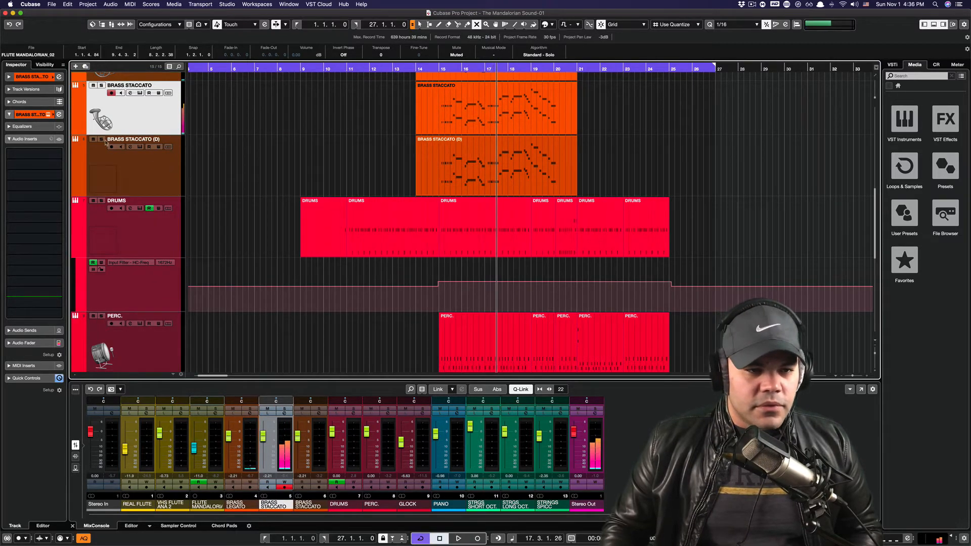
# - Play the soloed BRASS STACCATO (D) track from bar 16 and check its BBC Symphony Orchestra tuba instrument
pyautogui.click(151, 172)
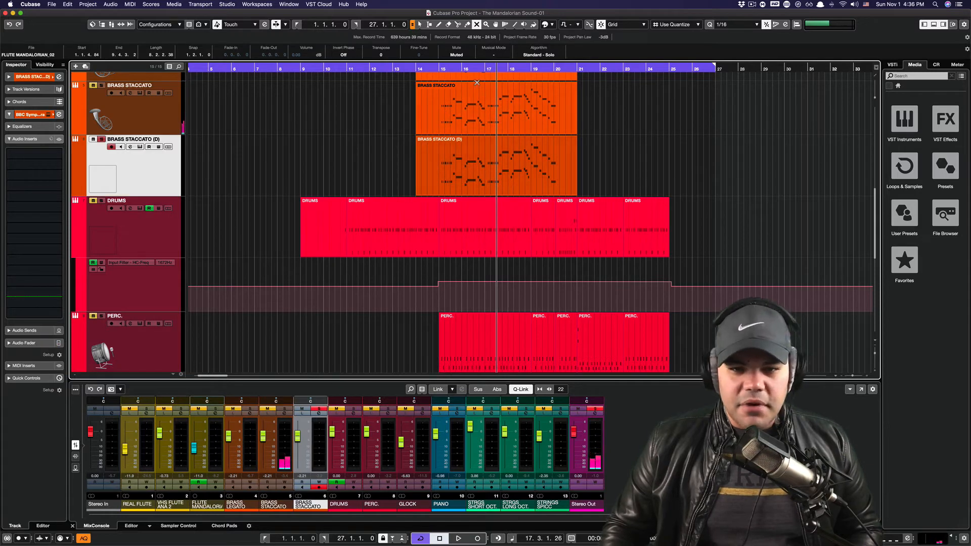
pyautogui.click(466, 70)
pyautogui.press('space')
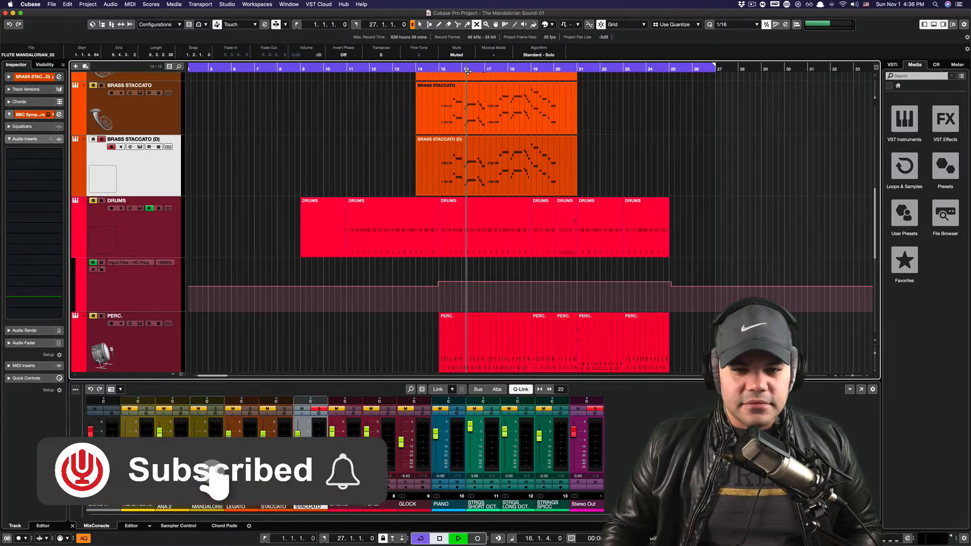
pyautogui.press('space')
pyautogui.click(140, 147)
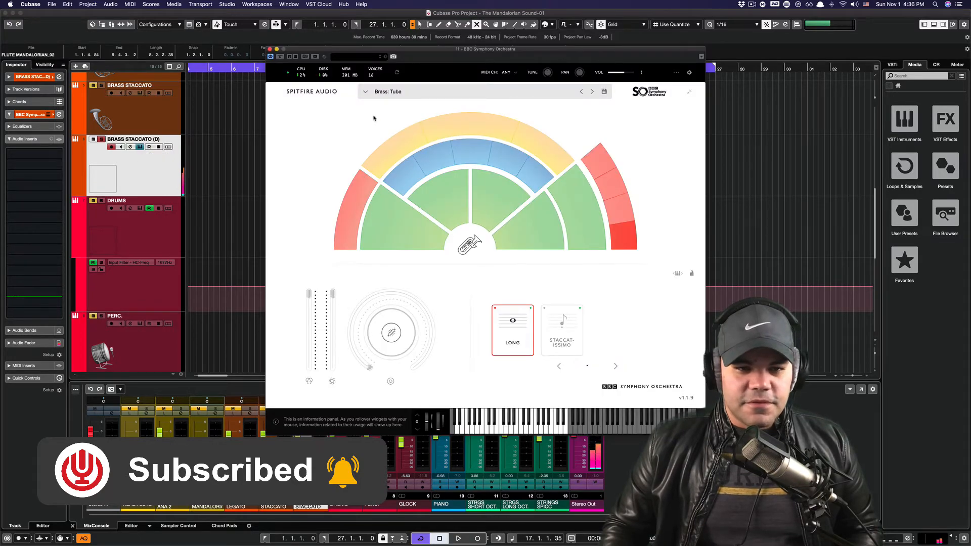
pyautogui.click(270, 49)
# - Examine the Kontakt Nucleus Lite Edition instrument of the BRASS STACCATO track, unsolo BRASS STACCATO (D), and close the instrument
pyautogui.scroll(3, 145, 170)
pyautogui.click(144, 170)
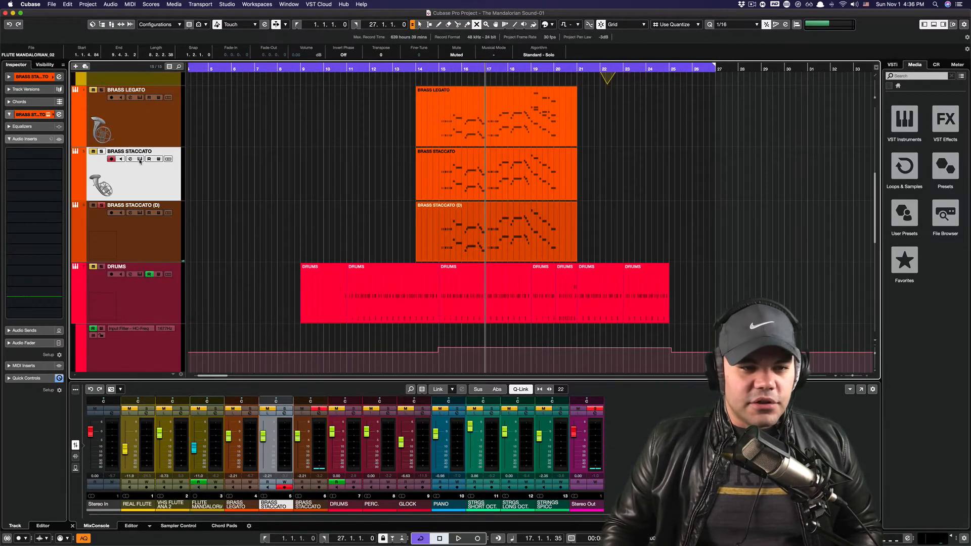
pyautogui.click(140, 159)
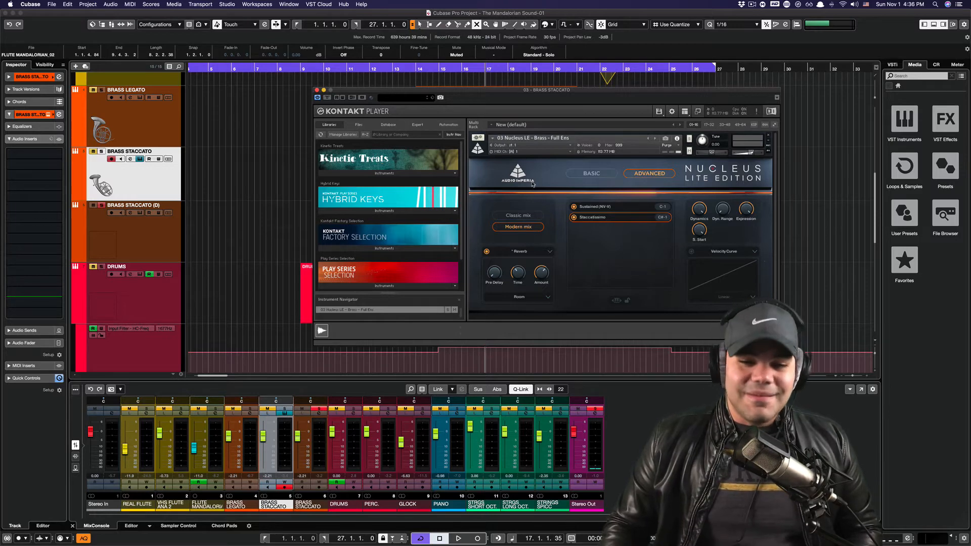
pyautogui.click(101, 206)
pyautogui.click(317, 90)
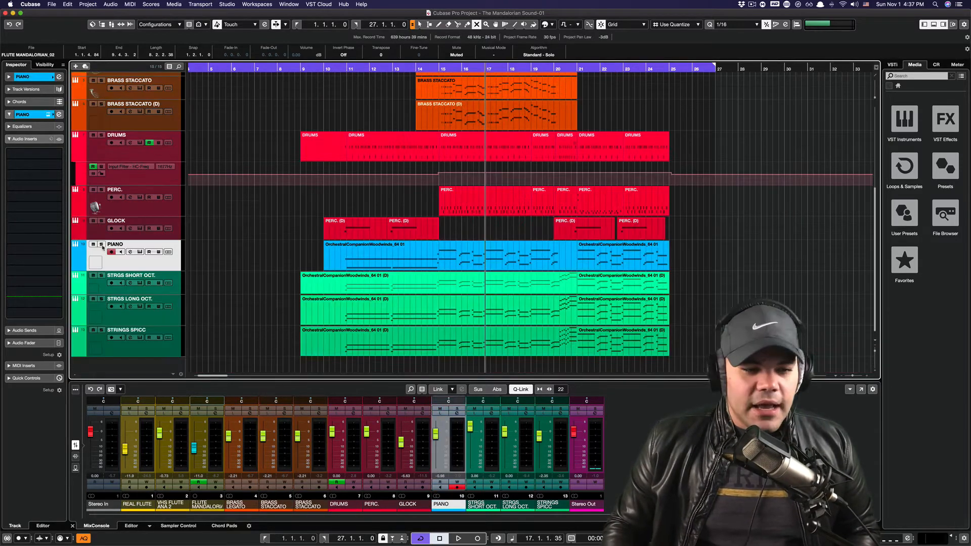
# - Solo the PIANO track, play it from bar 11, and examine its Analog Lab American Large Hall preset
pyautogui.click(101, 245)
pyautogui.click(348, 72)
pyautogui.press('space')
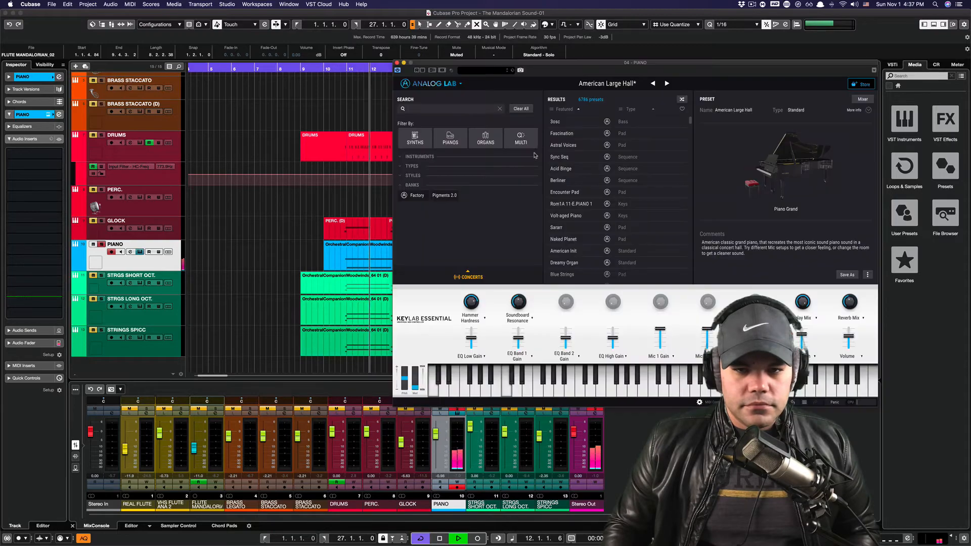
pyautogui.moveTo(542, 64); pyautogui.dragTo(268, 89)
pyautogui.press('space')
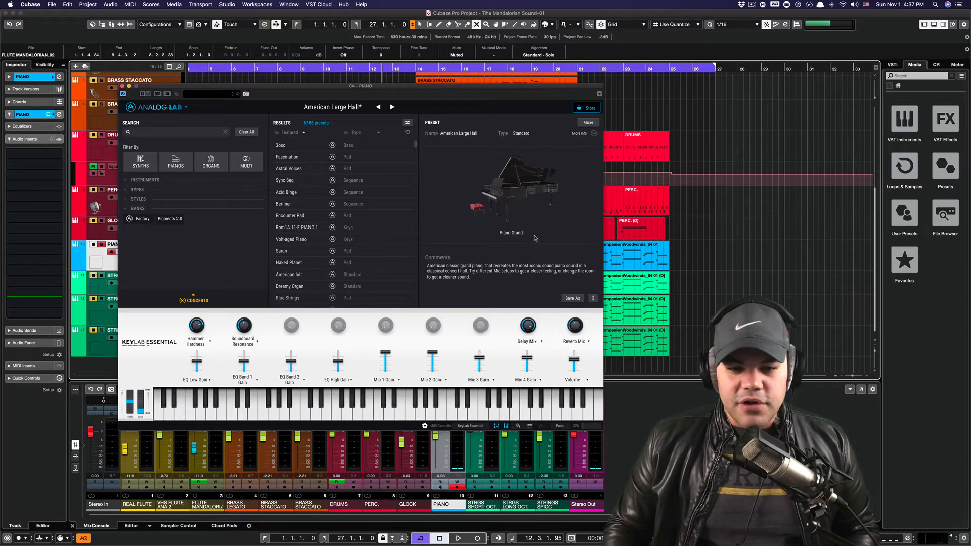
# - Solo the STRGS SHORT OCT. track and play it while examining its Spitfire Audio Epic Strings instrument
pyautogui.click(100, 278)
pyautogui.click(103, 277)
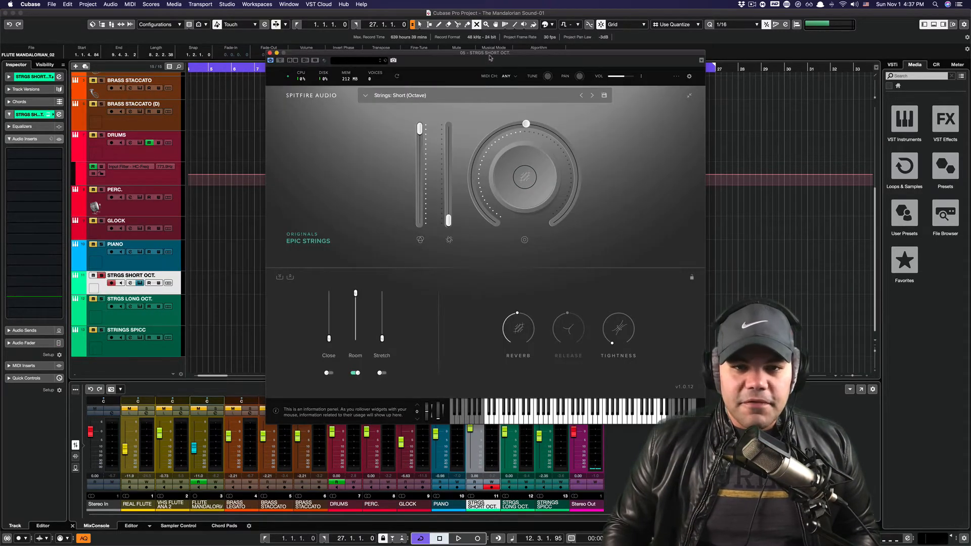
pyautogui.moveTo(489, 59); pyautogui.dragTo(413, 83)
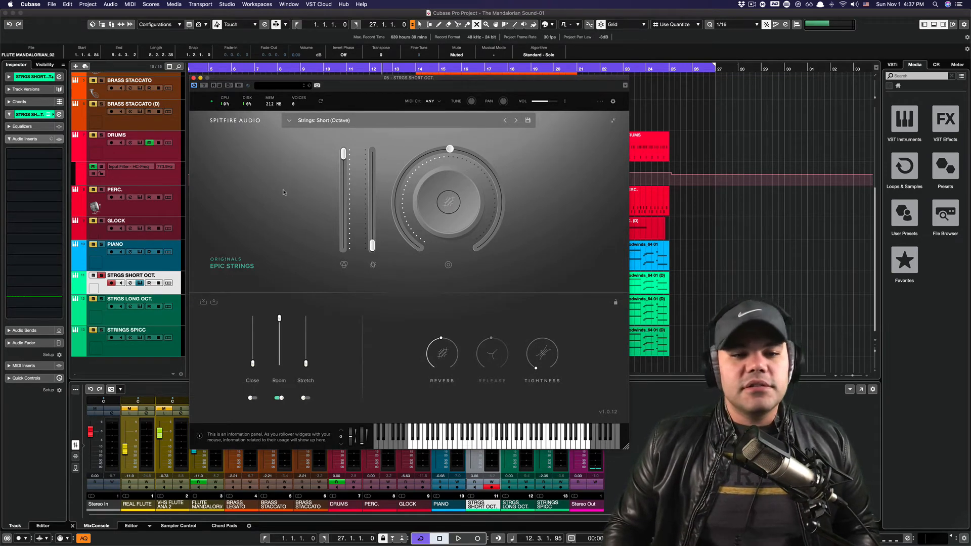
pyautogui.press('space')
pyautogui.moveTo(306, 80); pyautogui.dragTo(172, 67)
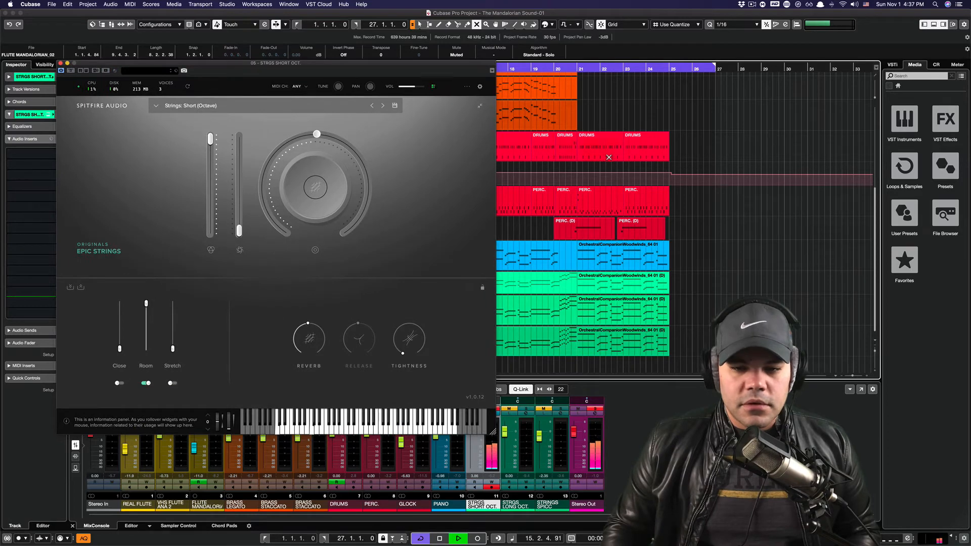
pyautogui.moveTo(468, 65); pyautogui.dragTo(585, 75)
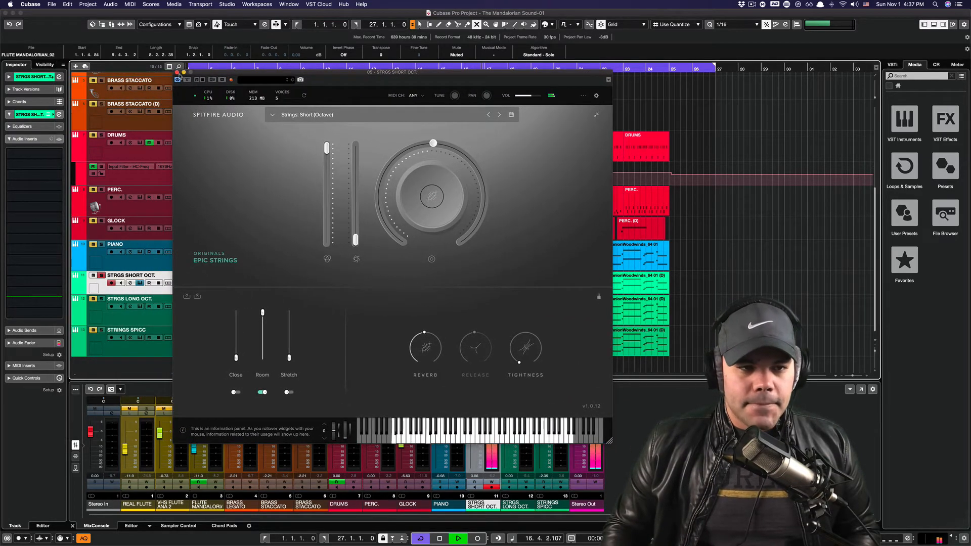
pyautogui.click(177, 73)
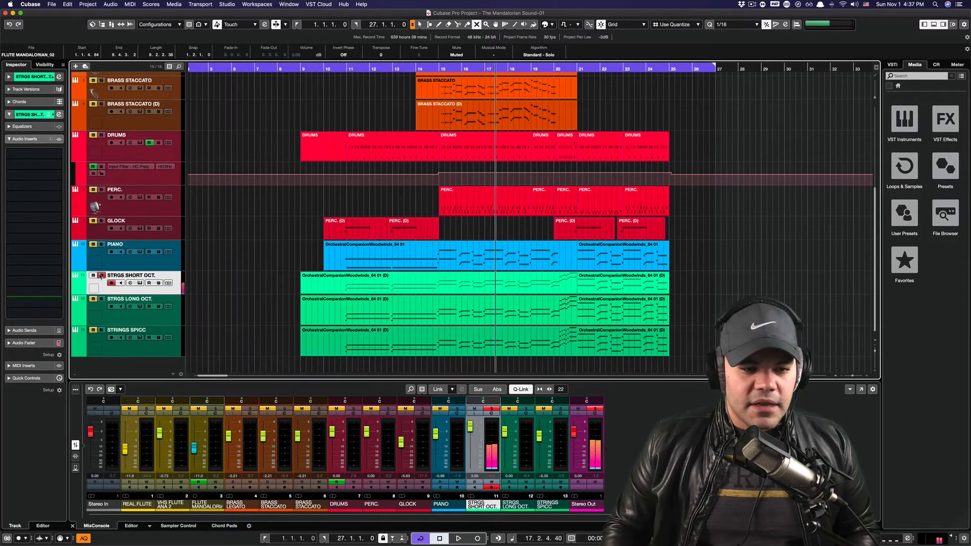
# - Switch the solo from STRGS SHORT OCT. to STRGS LONG OCT. and play it from bar 14
pyautogui.click(102, 275)
pyautogui.click(101, 299)
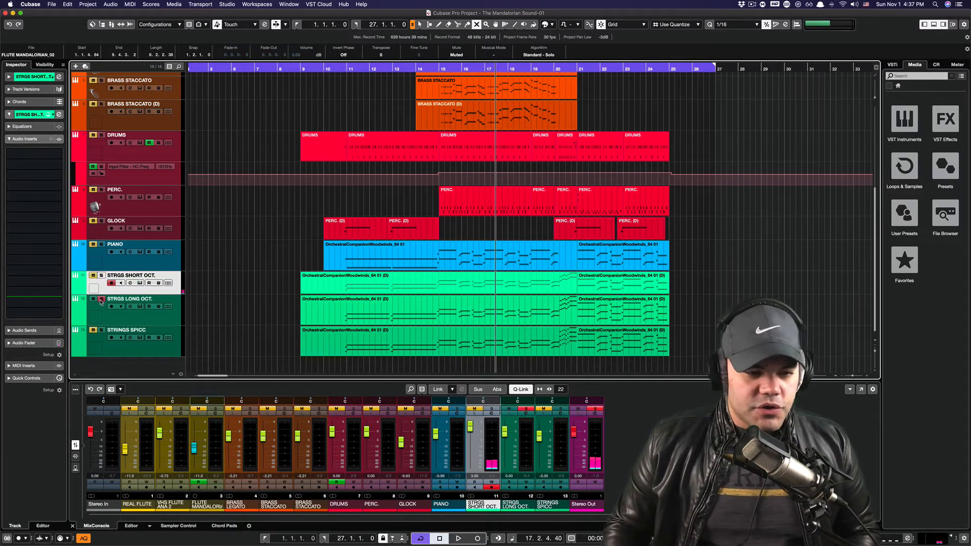
pyautogui.click(424, 70)
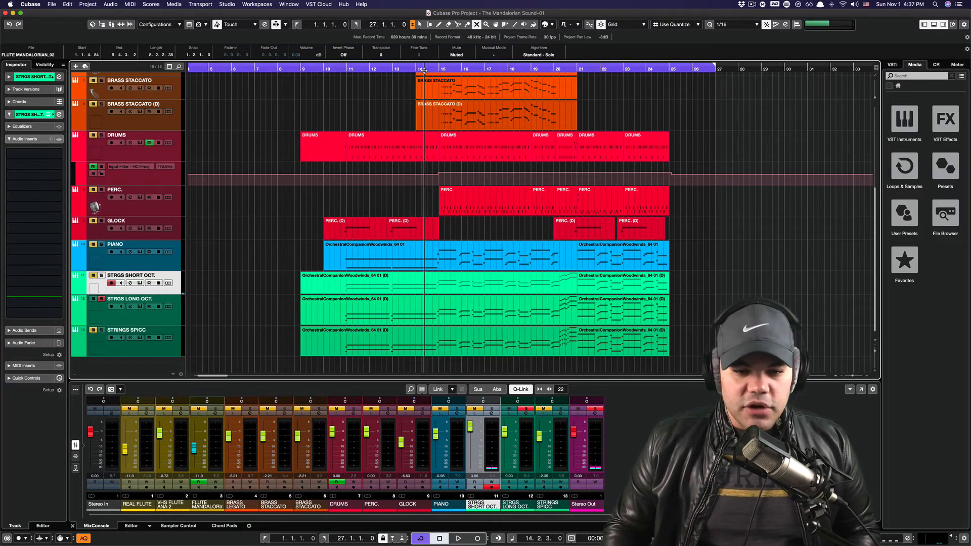
pyautogui.press('space')
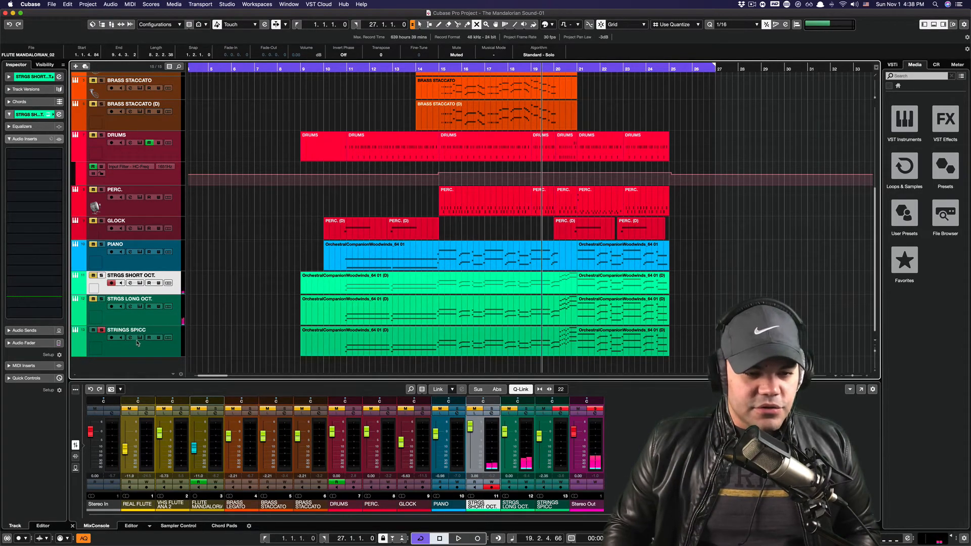
# - Examine the Kontakt Nucleus Lite Edition instrument of the STRINGS SPICC track, close it, and play the soloed track from bar 15
pyautogui.click(139, 339)
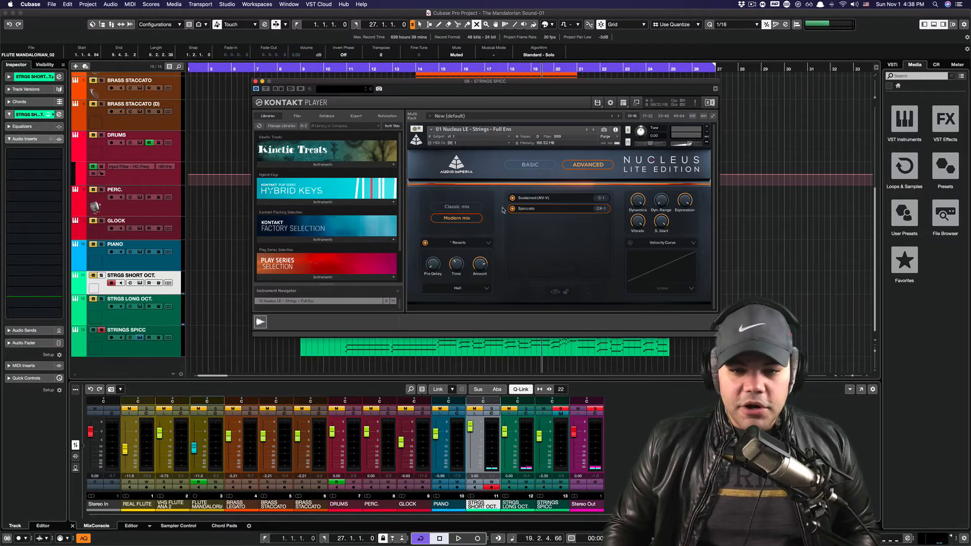
pyautogui.click(255, 81)
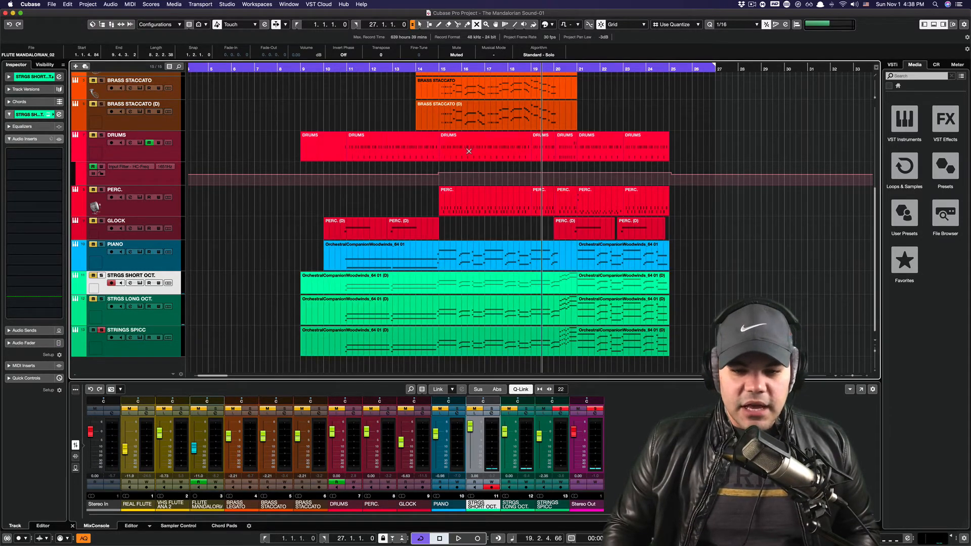
pyautogui.click(459, 68)
pyautogui.press('space')
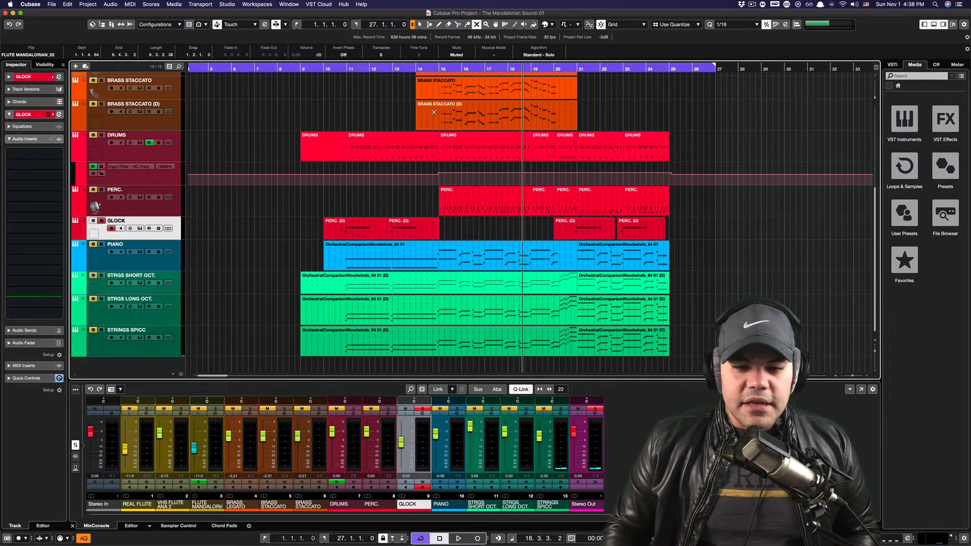
# - Examine the Nucleus glockenspiel instrument of the GLOCK track, close it, and play the soloed track from about bar 11
pyautogui.click(391, 70)
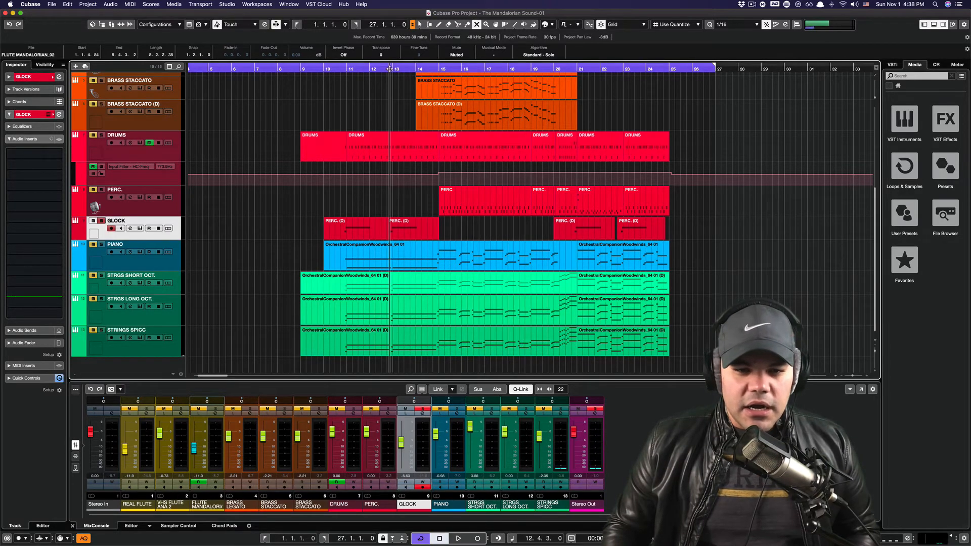
pyautogui.click(141, 228)
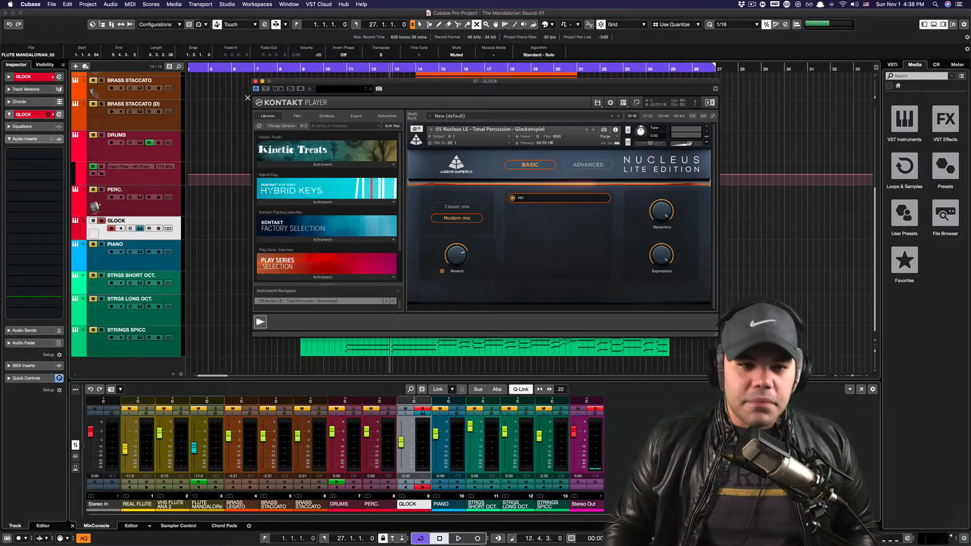
pyautogui.click(255, 82)
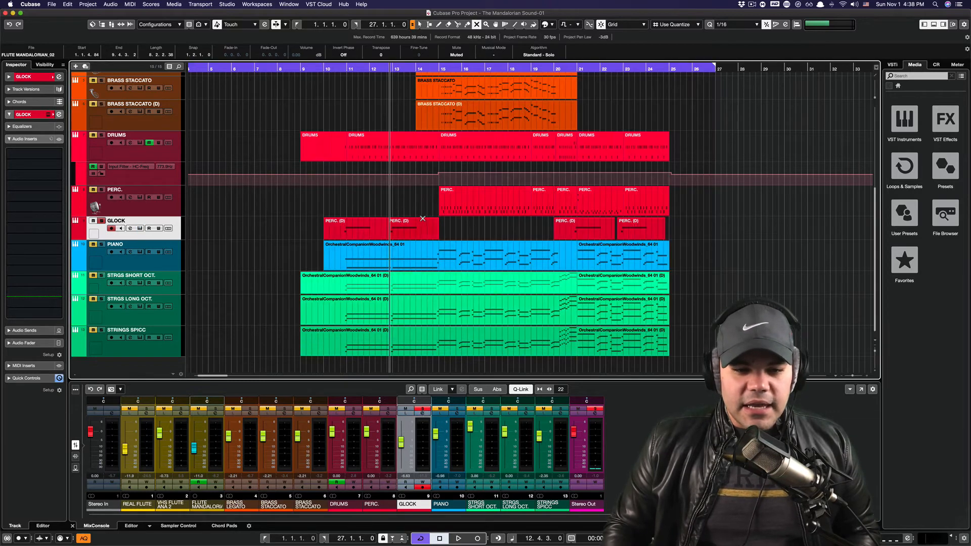
pyautogui.click(345, 70)
pyautogui.press('space')
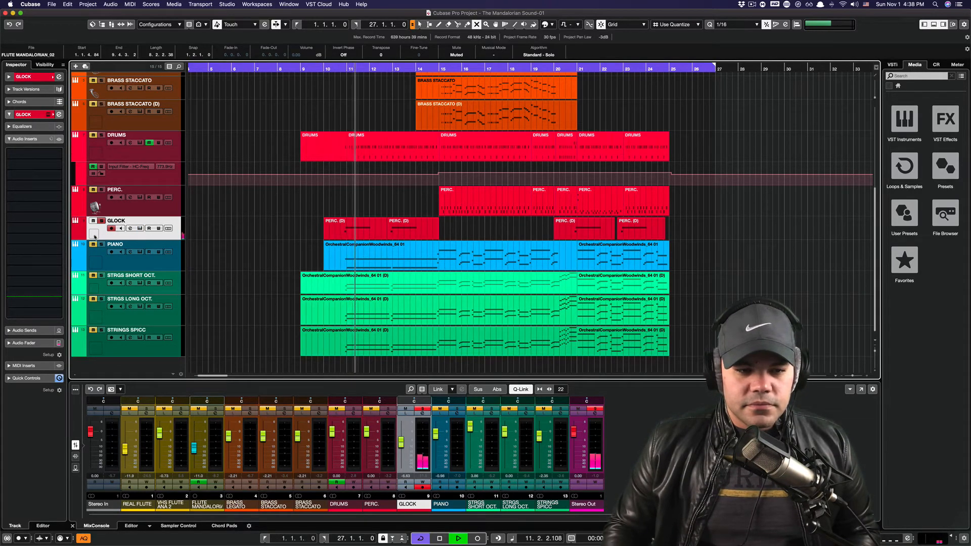
pyautogui.press('space')
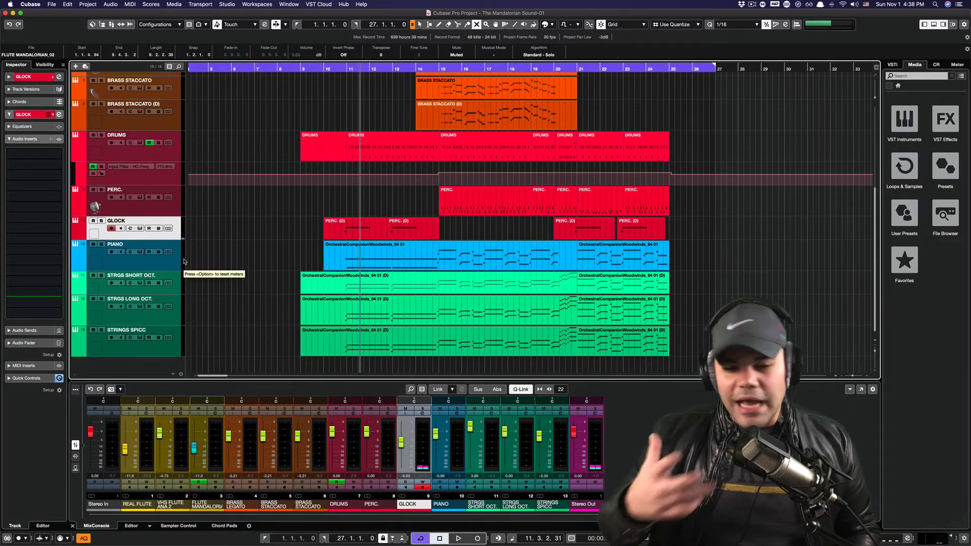
# - Solo the FLUTE MANDALORIAN track and play its audio recording from bar 21
pyautogui.scroll(5, 571, 256)
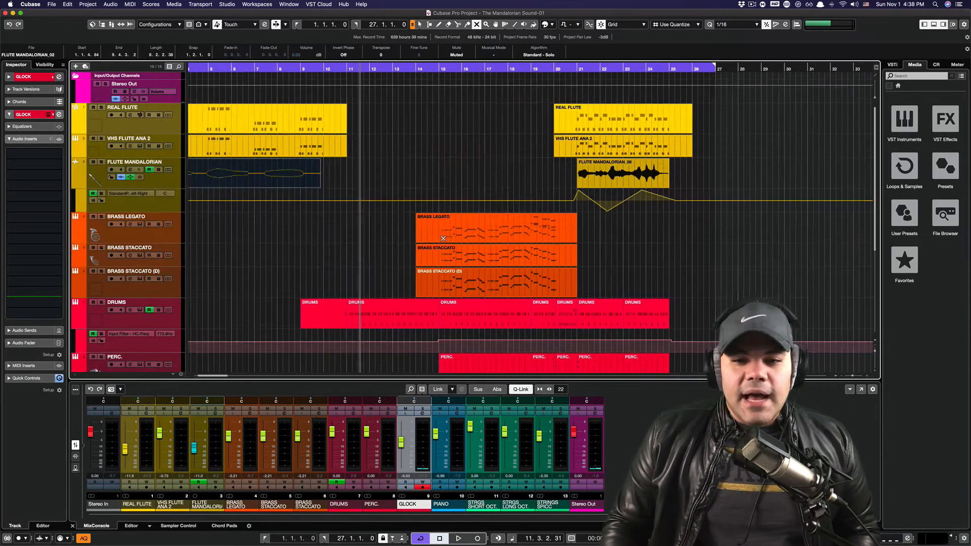
pyautogui.hscroll(3, 572, 255)
pyautogui.hscroll(7, 569, 251)
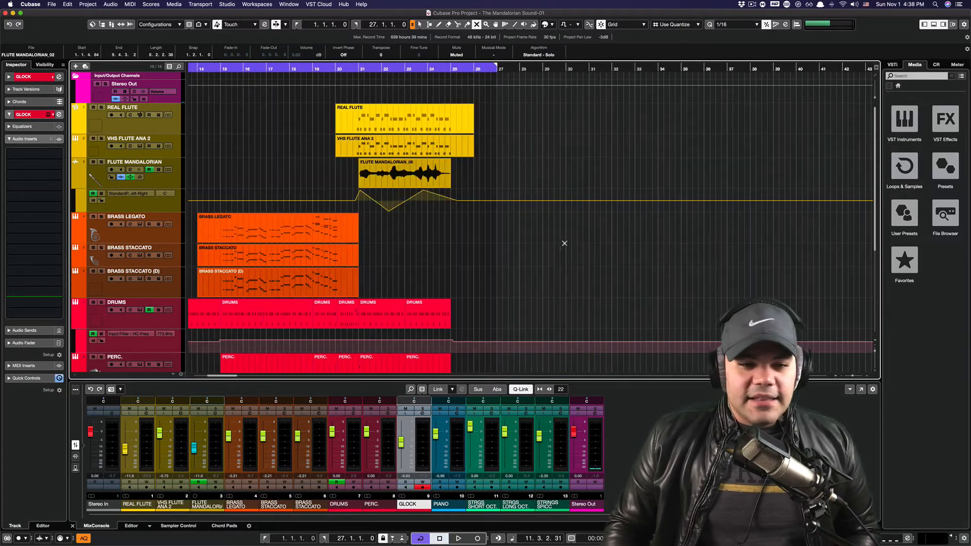
pyautogui.click(170, 181)
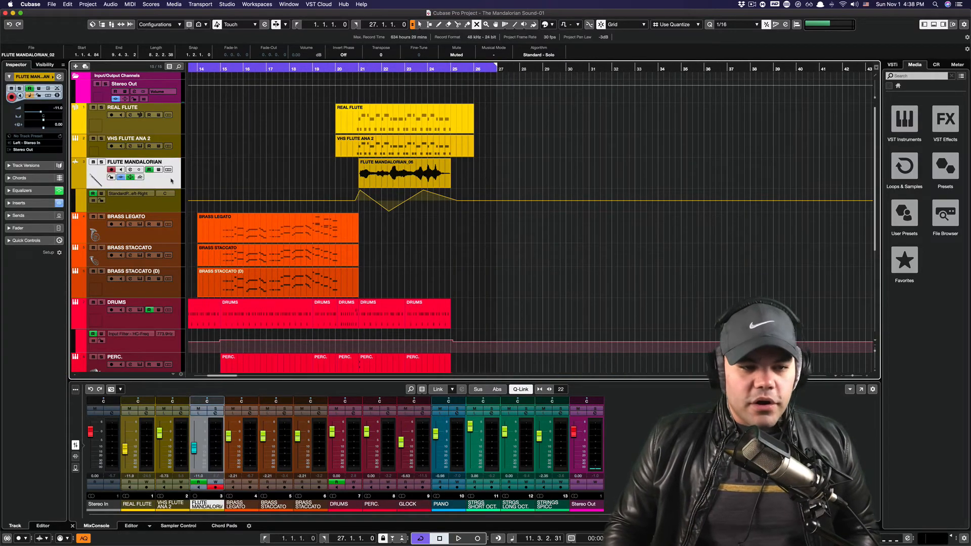
pyautogui.click(360, 68)
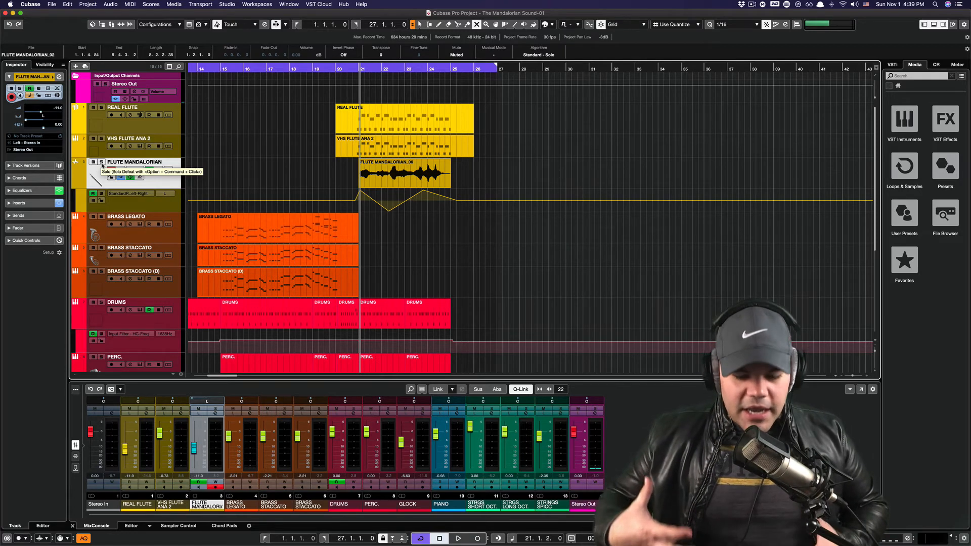
pyautogui.click(102, 162)
pyautogui.press('space')
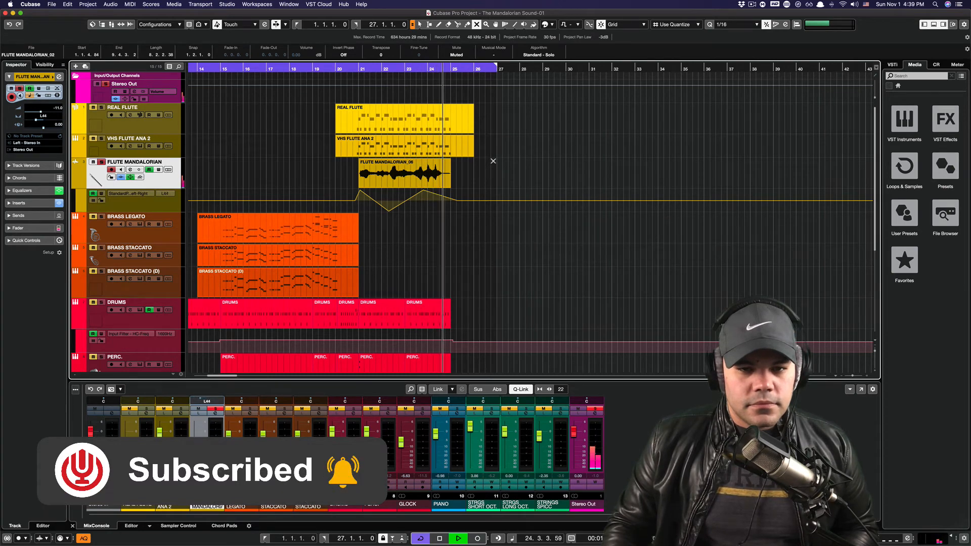
pyautogui.press('space')
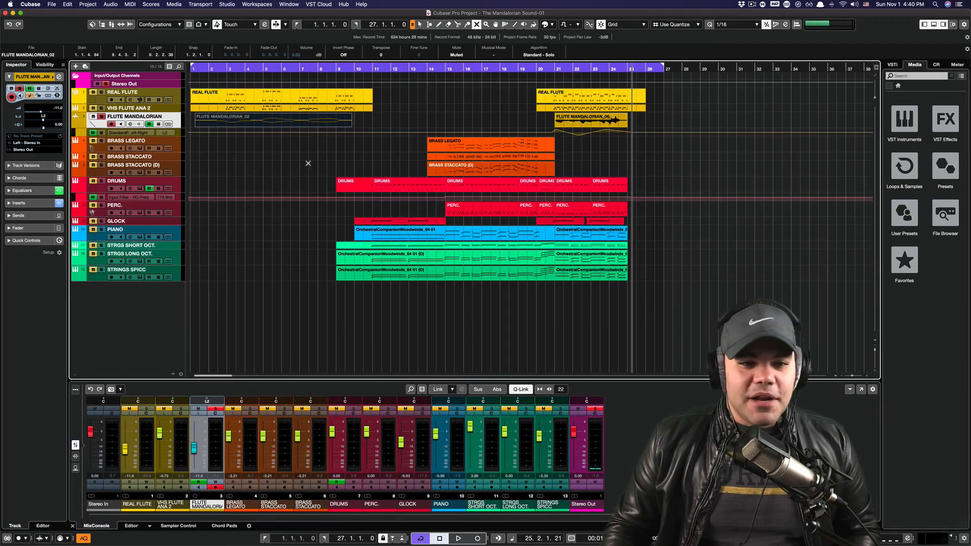
# - Return the playhead to bar 2, save the project, and unsolo the FLUTE MANDALORIAN track
pyautogui.click(211, 67)
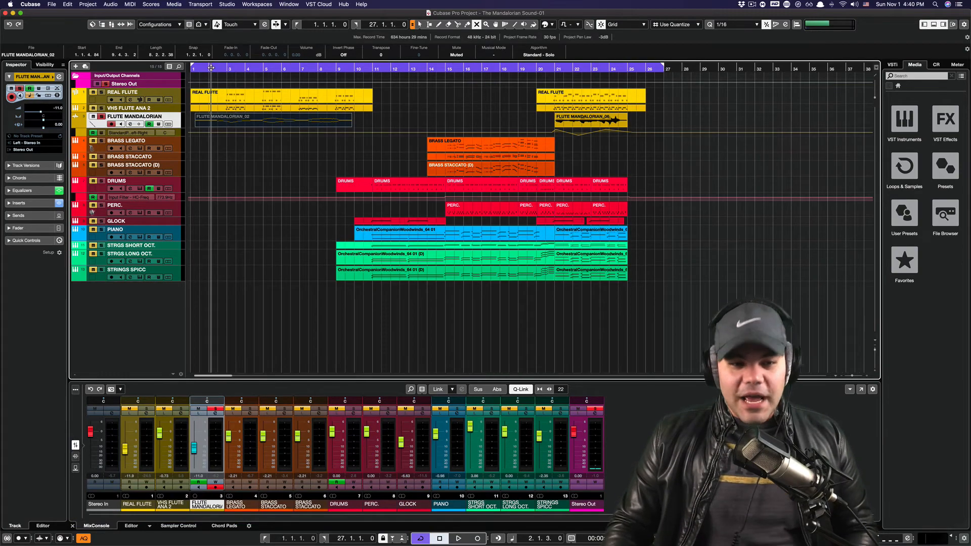
pyautogui.press('super+s')
pyautogui.click(101, 116)
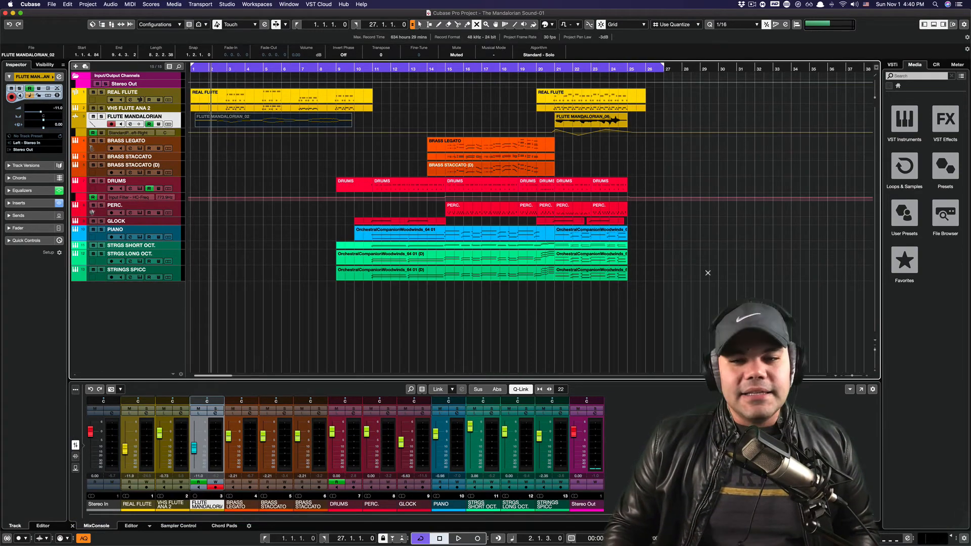
# - Fit all tracks vertically with Zoom Tracks Full and fit the arrangement horizontally with Zoom to Locators
pyautogui.click(876, 347)
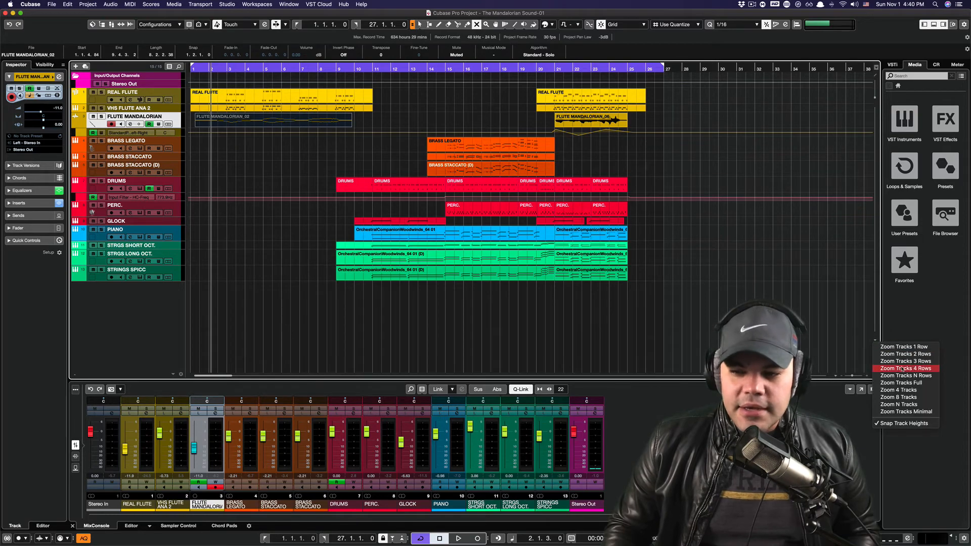
pyautogui.click(901, 383)
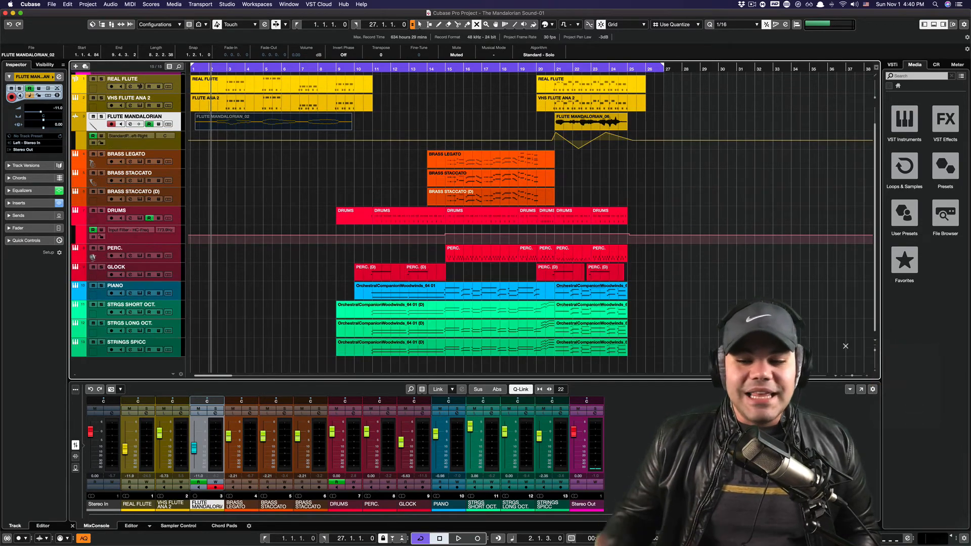
pyautogui.click(837, 379)
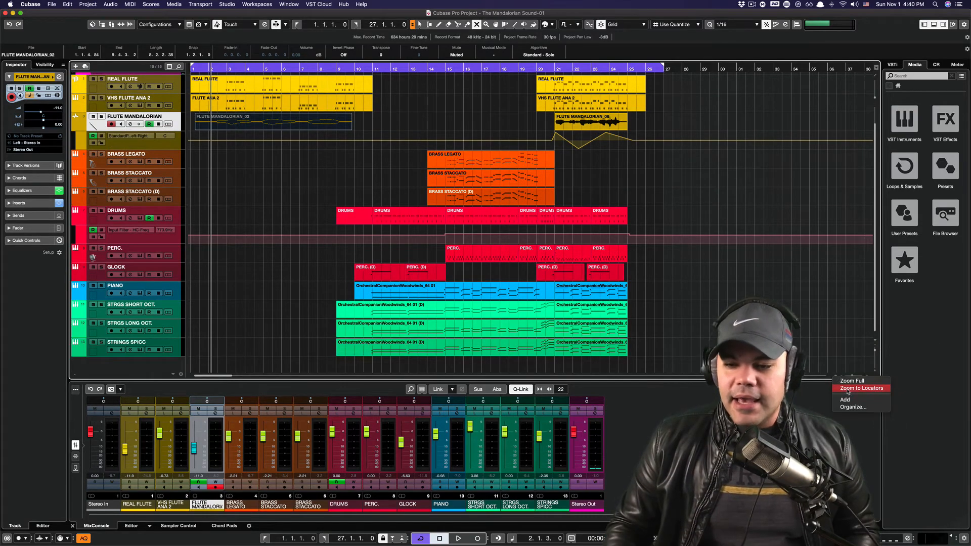
pyautogui.click(849, 386)
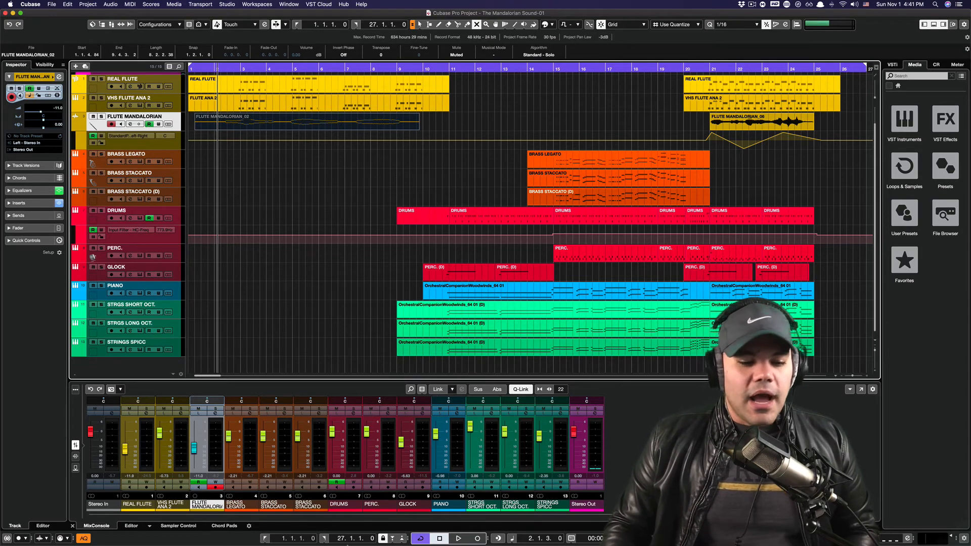
# - Switch to the Safari browser
pyautogui.moveTo(88, 540)
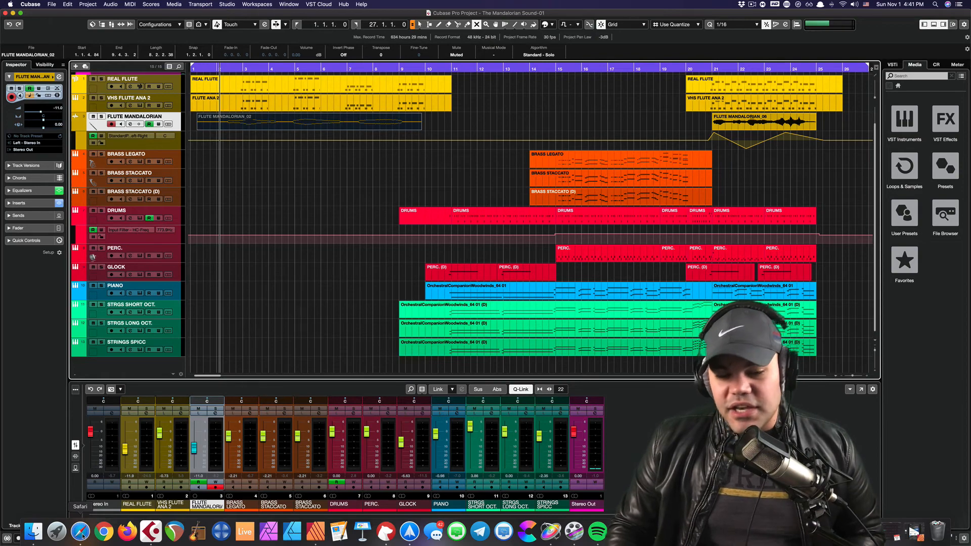
pyautogui.click(81, 531)
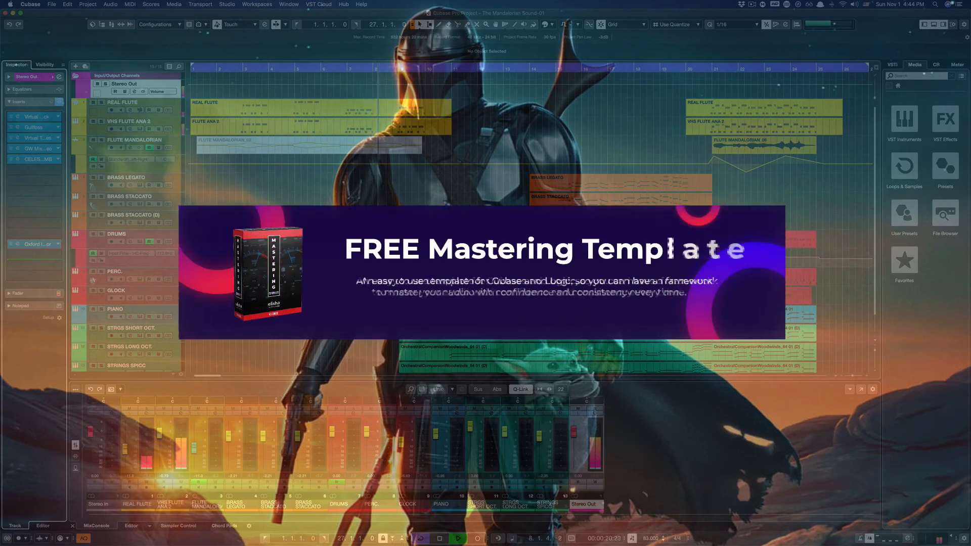
pyautogui.scroll(-1, 471, 223)
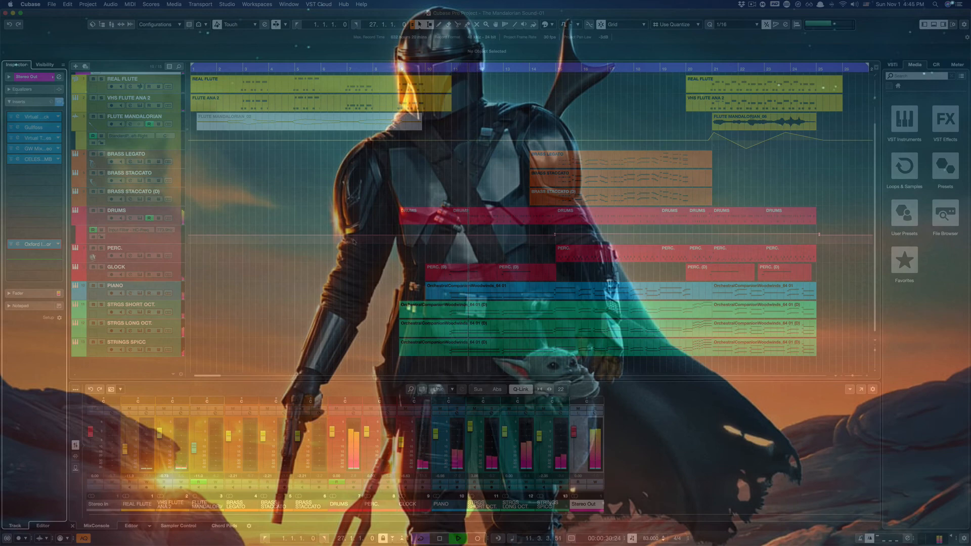
pyautogui.hscroll(5, 748, 287)
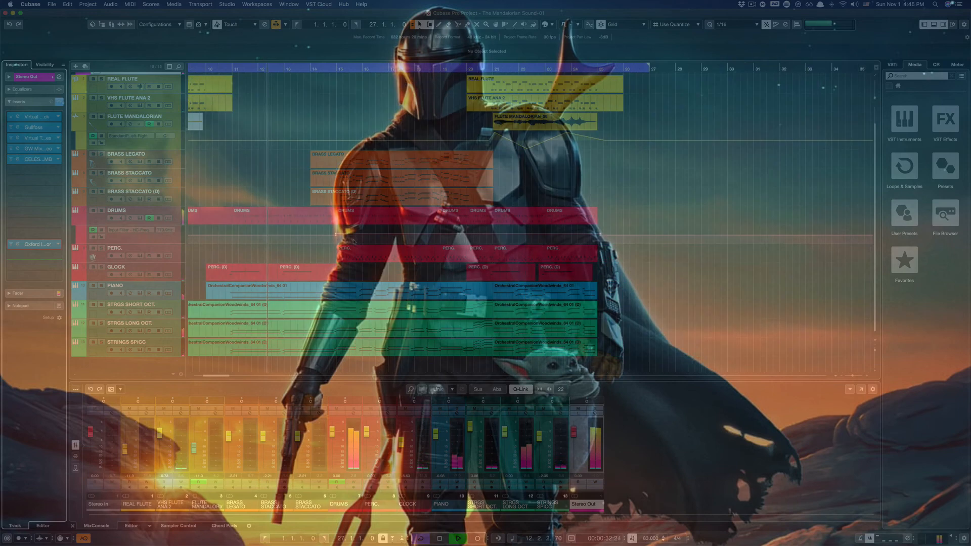